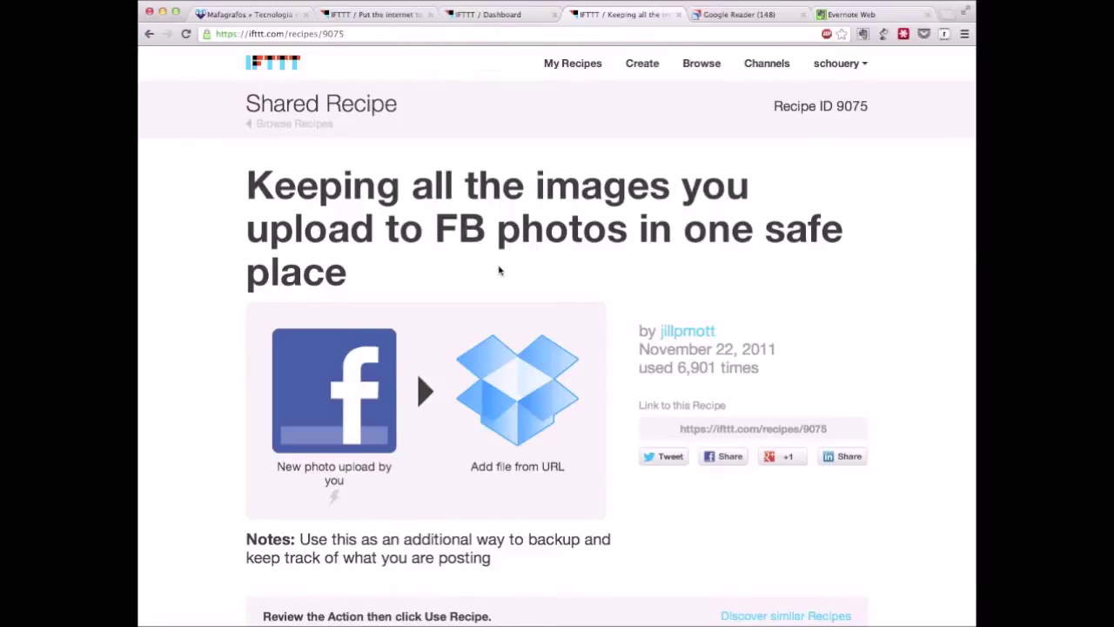
Step: Review the shared recipe that saves Facebook photo uploads to Dropbox, including its notes and action settings
scroll(499, 269, down, 5)
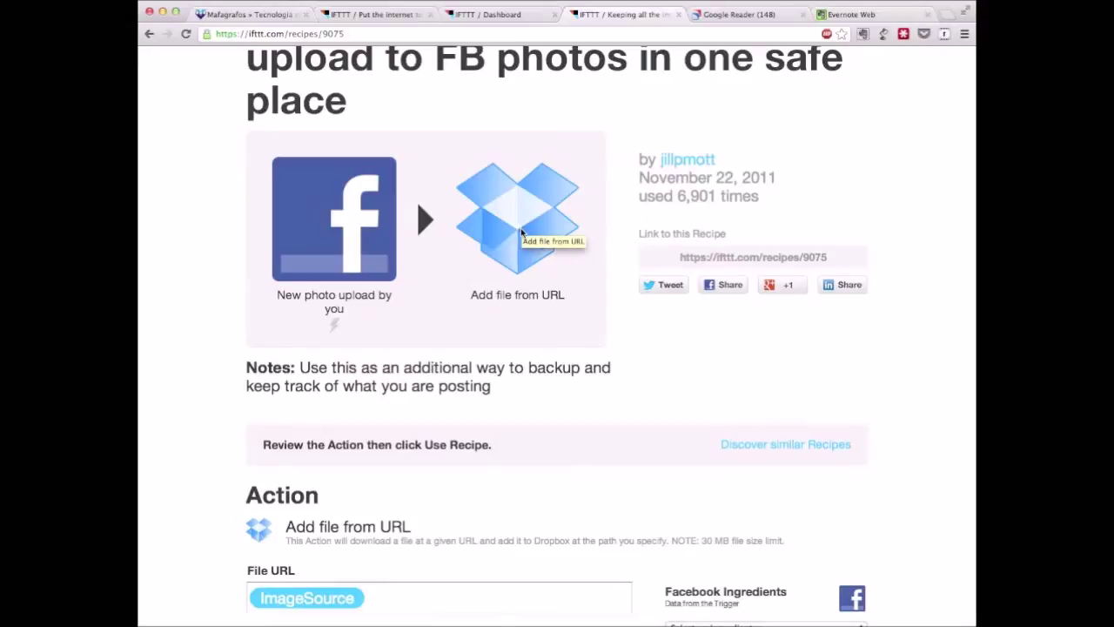
scroll(523, 232, up, 1)
scroll(522, 232, down, 2)
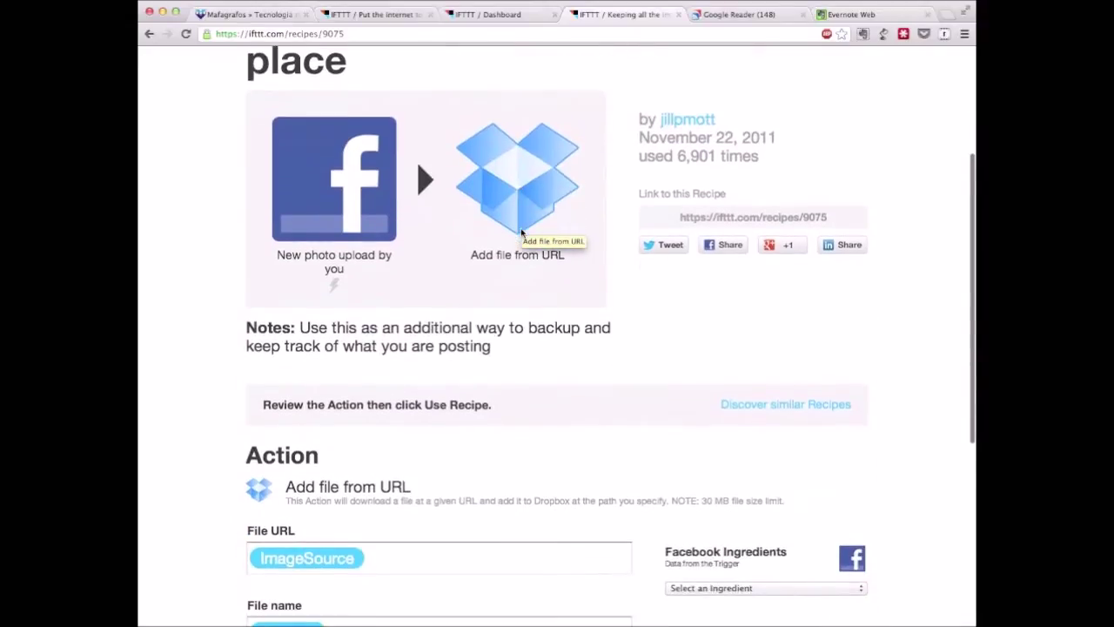
scroll(521, 233, up, 5)
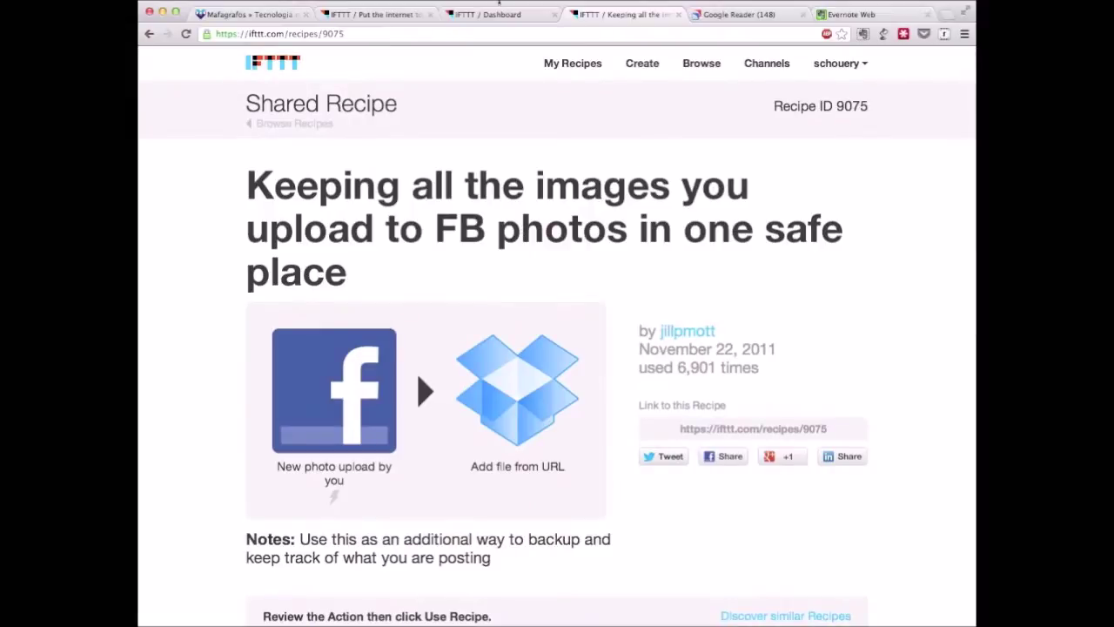
Step: Open the Channels page from the IFTTT dashboard and look through the available channels
click(496, 15)
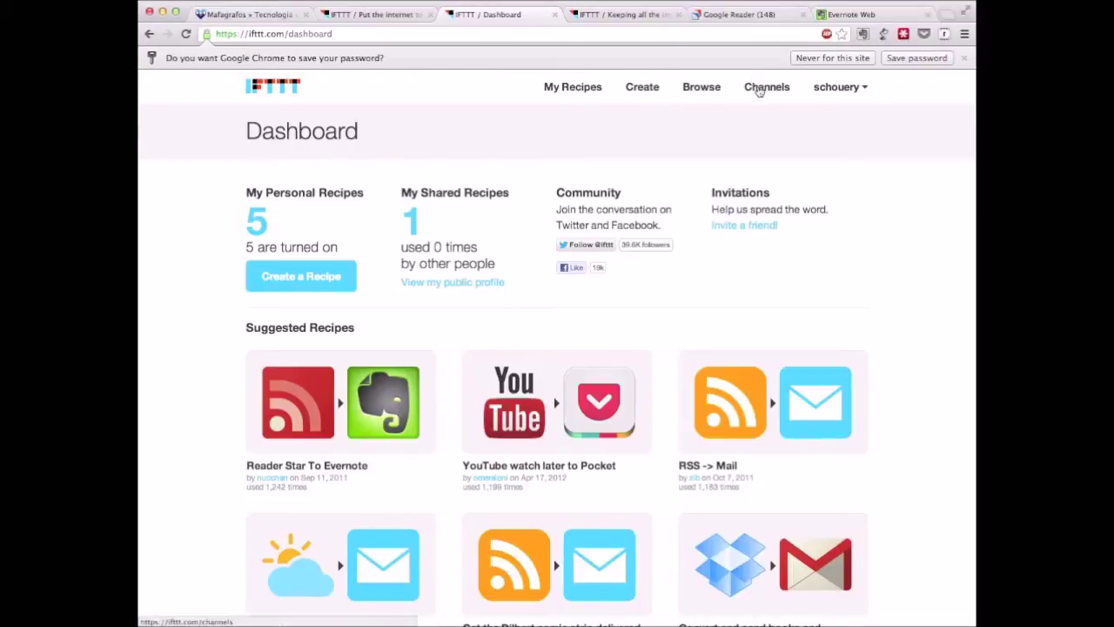
click(759, 91)
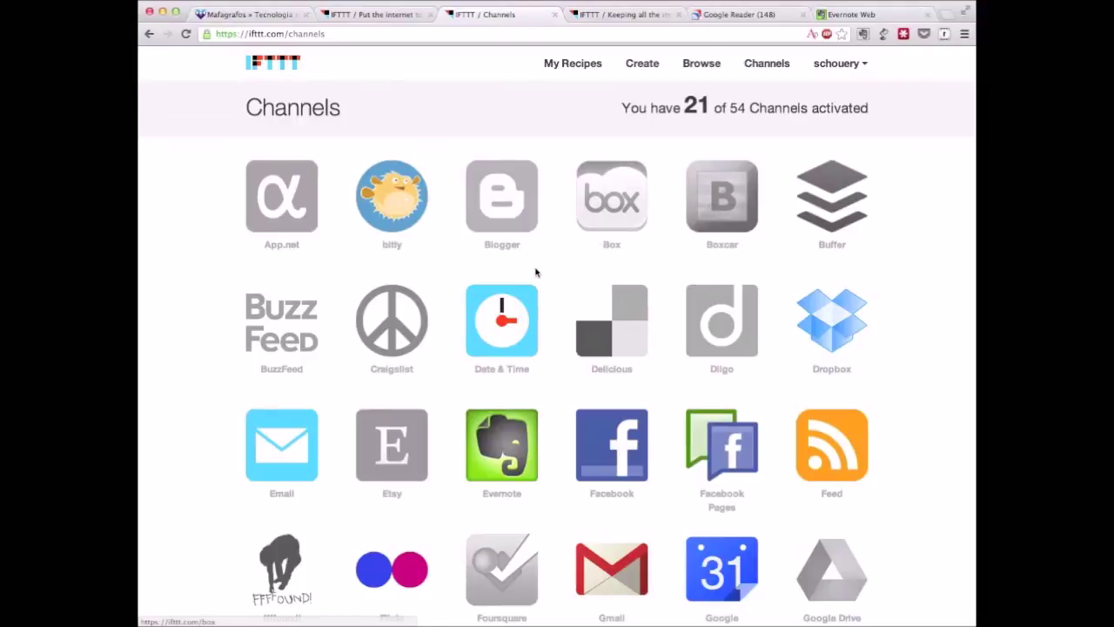
scroll(535, 273, down, 4)
scroll(535, 273, down, 10)
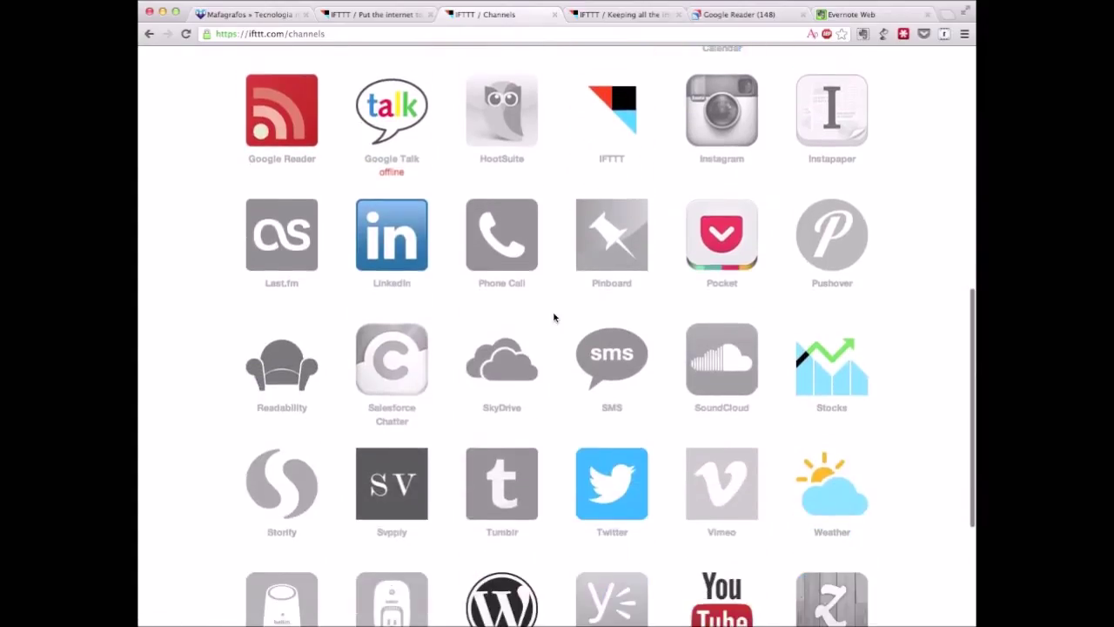
scroll(553, 317, down, 5)
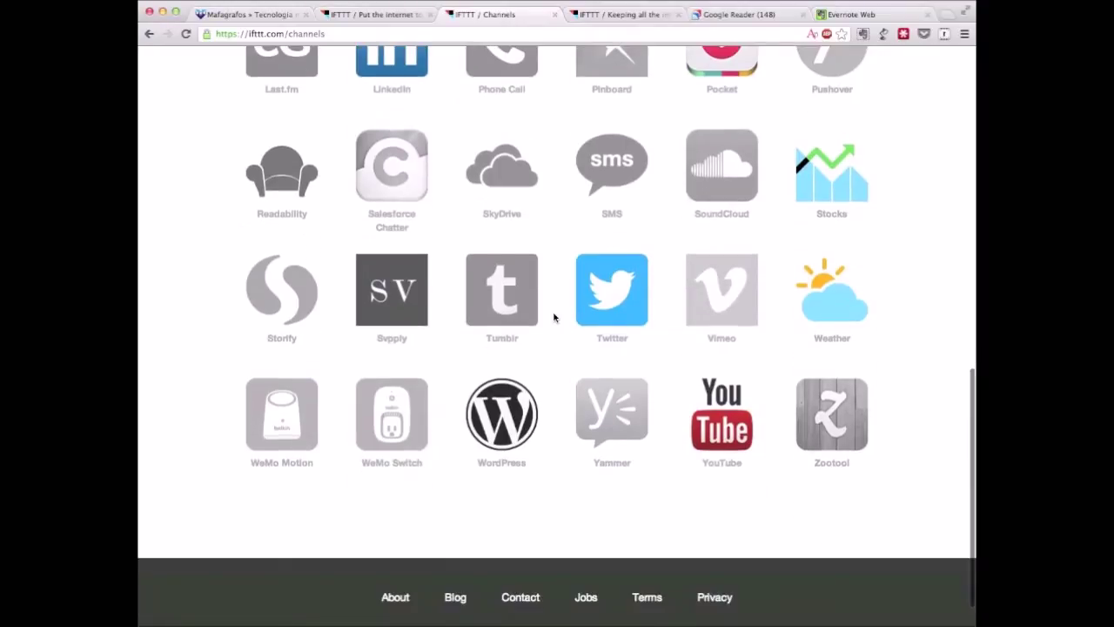
scroll(554, 316, up, 6)
scroll(696, 244, up, 1)
Step: Activate the Instagram channel and authorize IFTTT to access the Instagram account
click(704, 237)
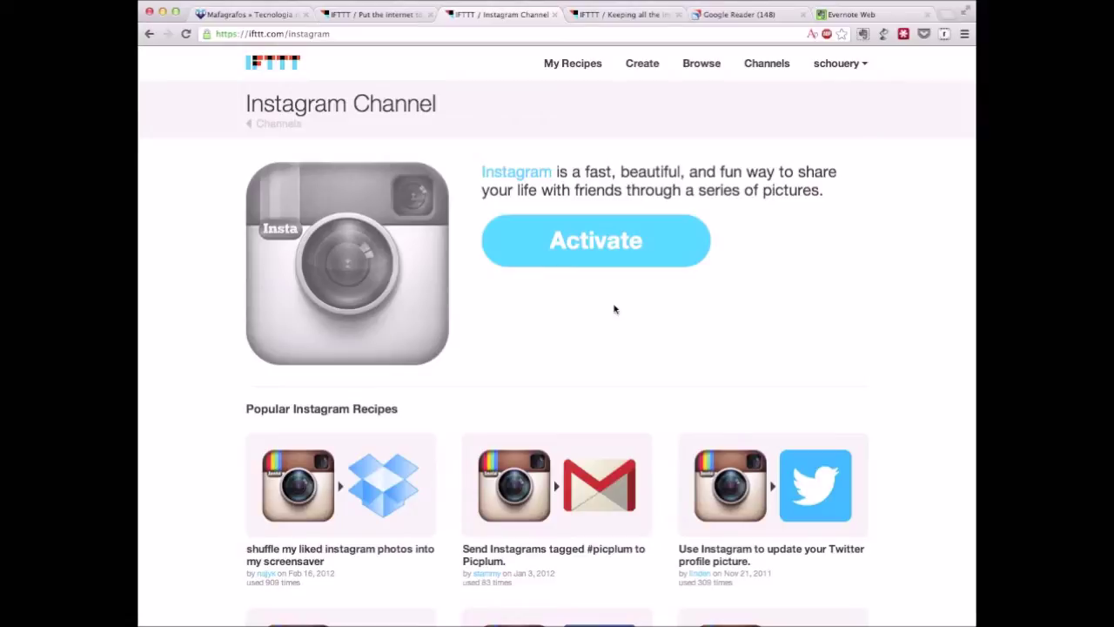
click(597, 241)
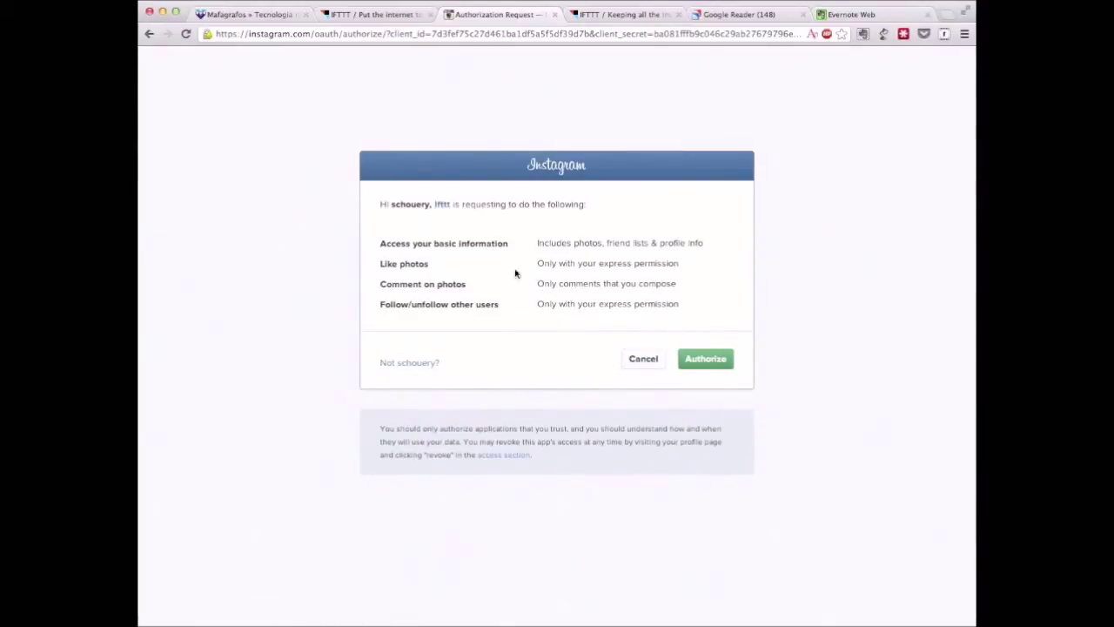
click(717, 370)
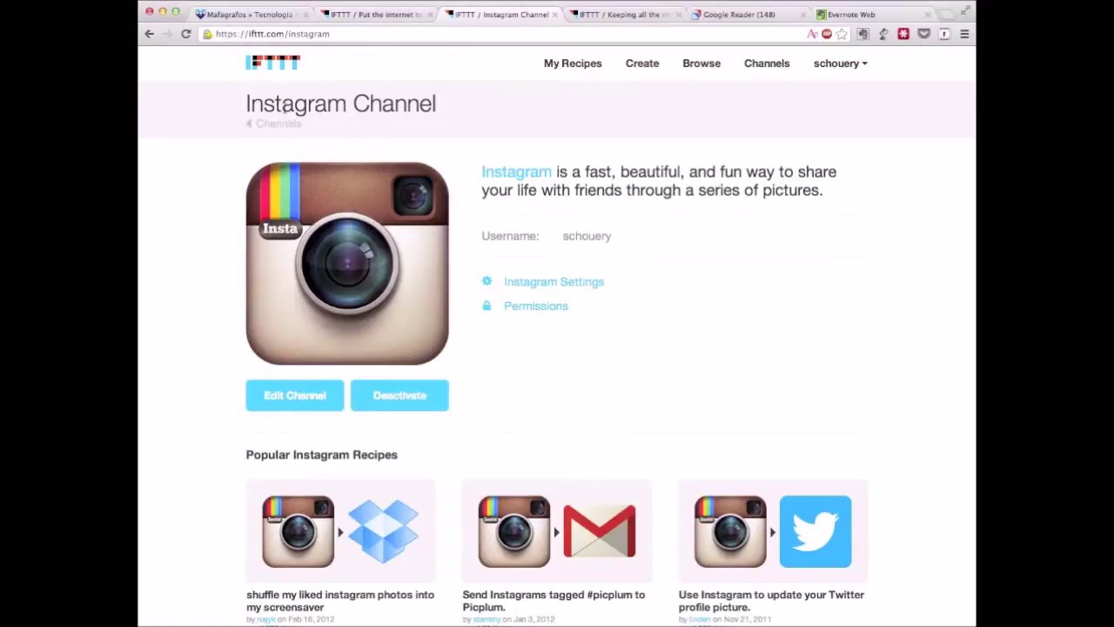
Step: Start creating a new recipe from the dashboard and open the choice of trigger channels for "this"
click(278, 67)
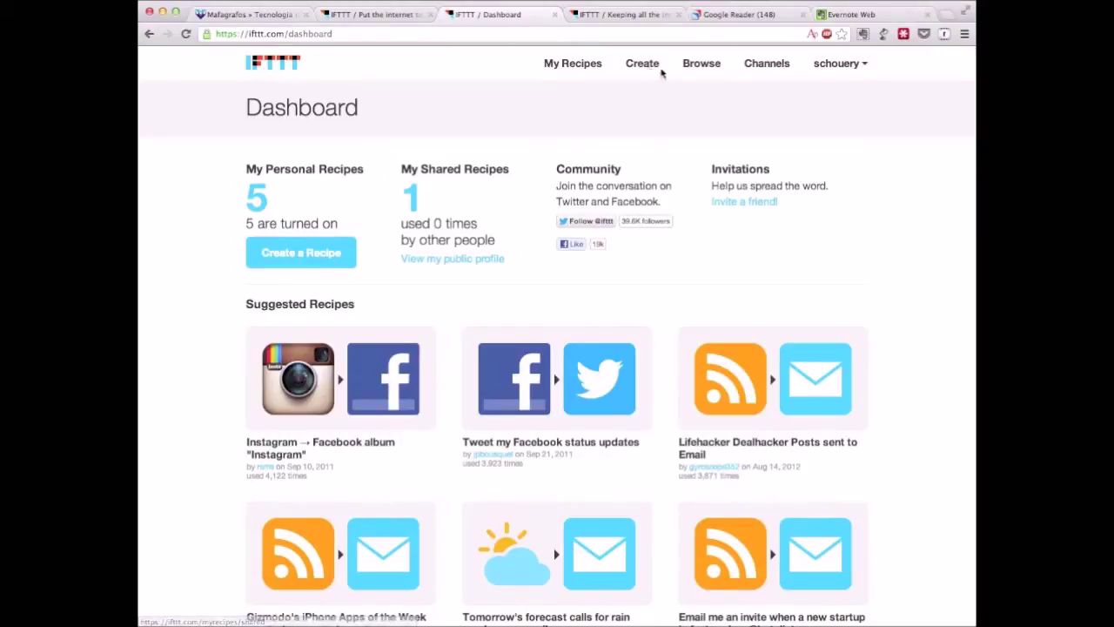
click(331, 265)
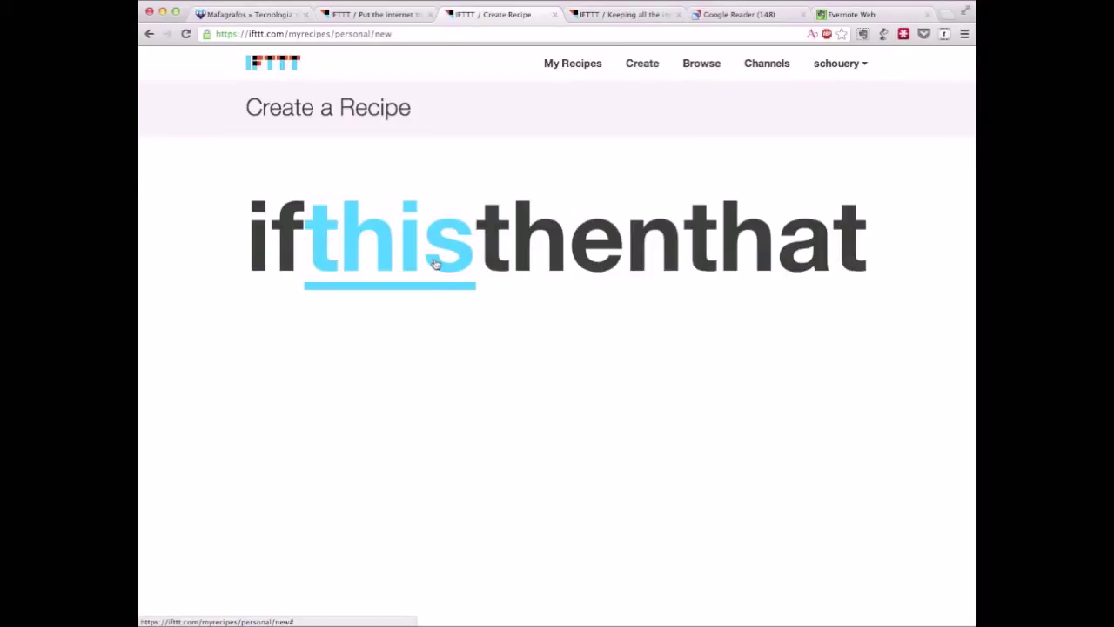
click(364, 257)
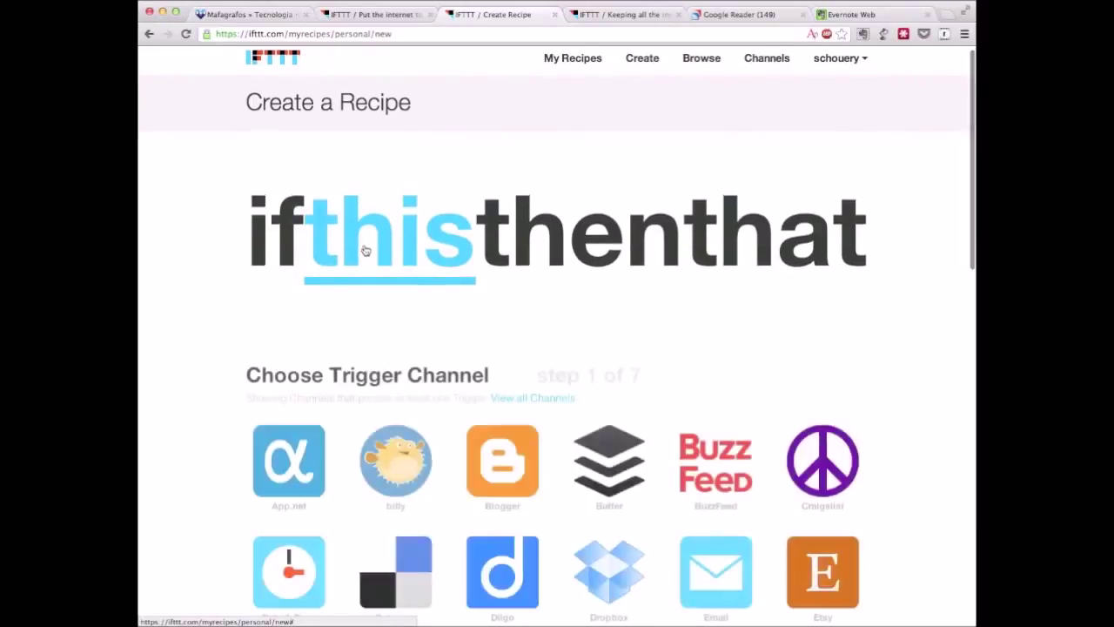
Step: Choose Google Reader as the trigger channel and create the "New starred item" trigger
scroll(452, 354, down, 3)
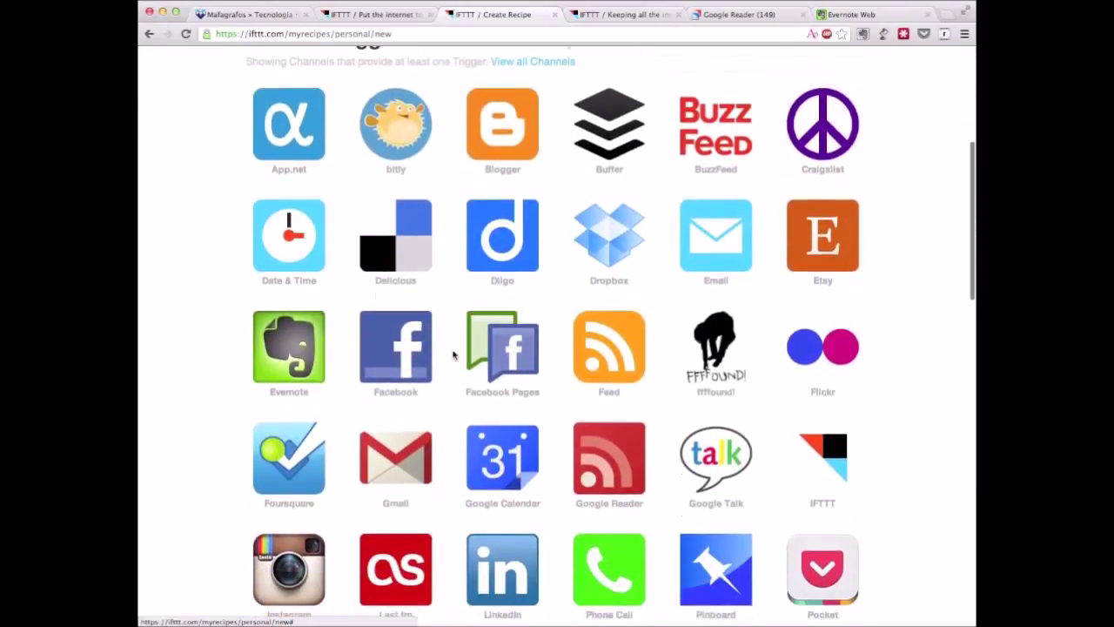
scroll(452, 354, down, 5)
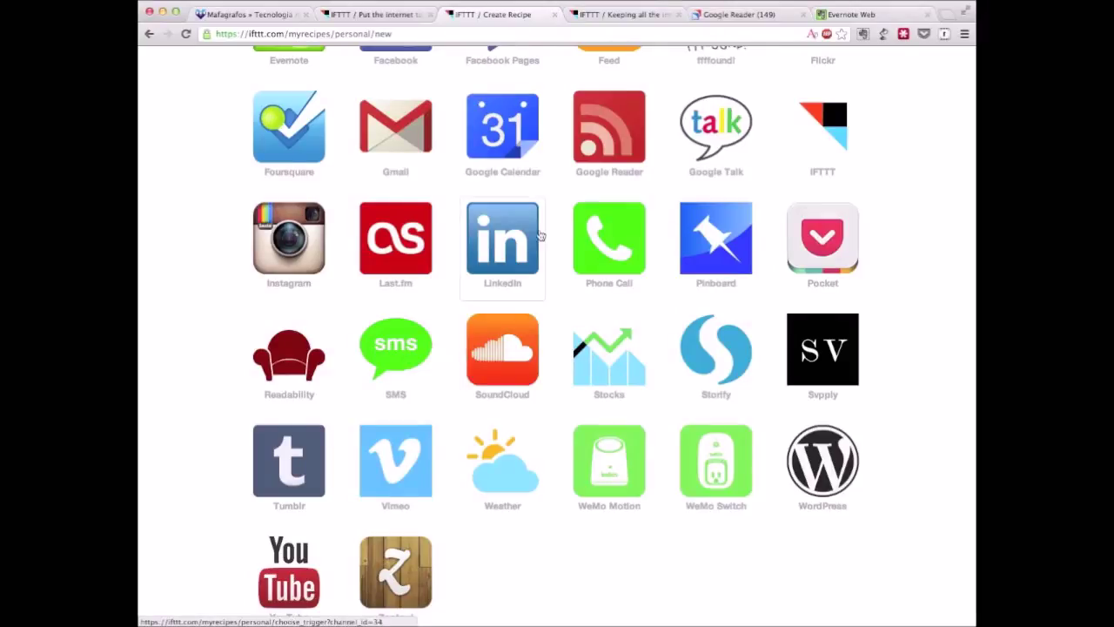
scroll(520, 227, up, 1)
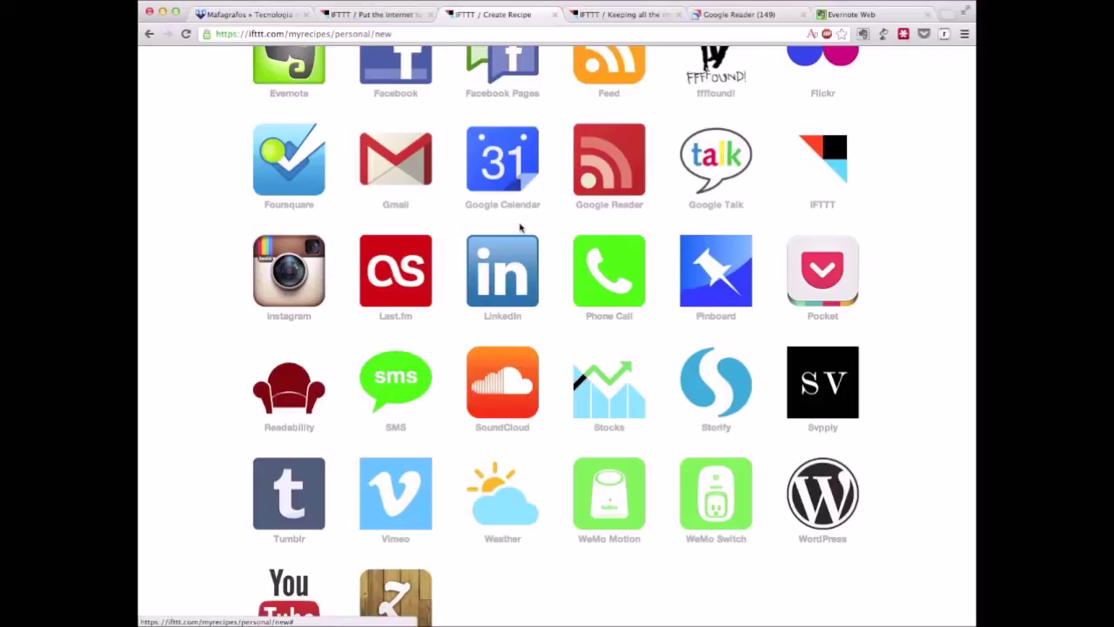
scroll(520, 227, up, 5)
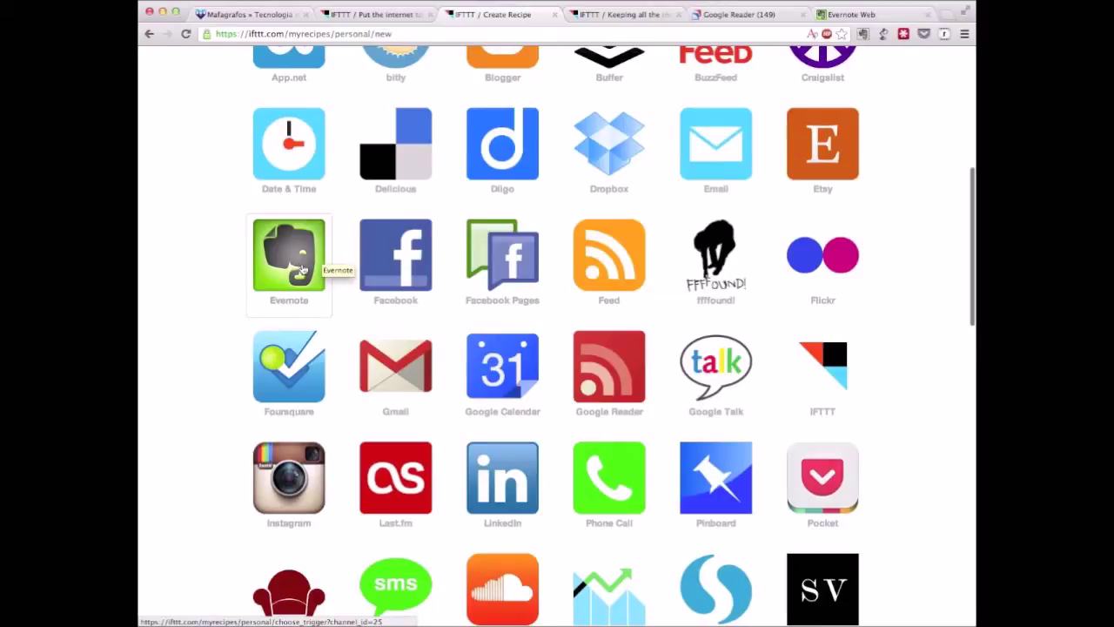
scroll(455, 354, down, 5)
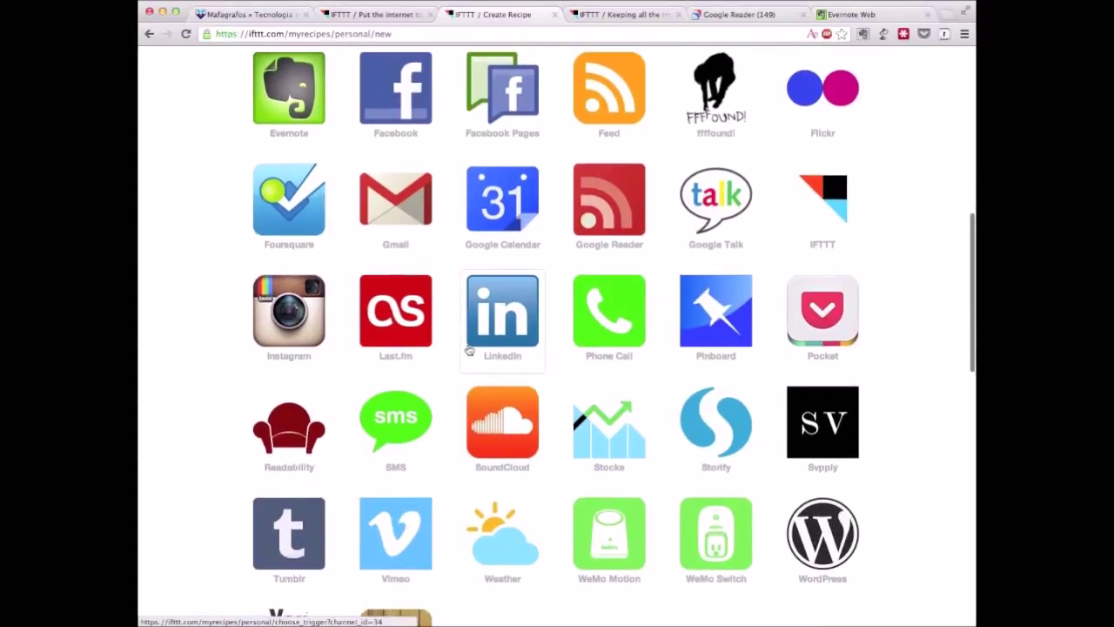
scroll(599, 488, down, 2)
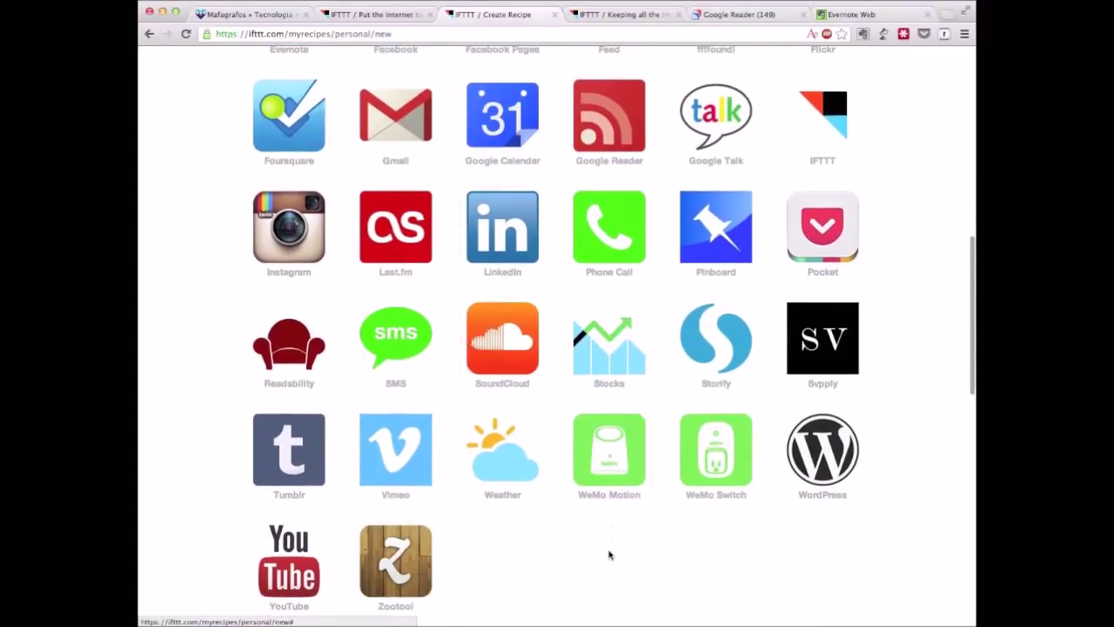
scroll(550, 462, up, 1)
scroll(550, 462, up, 1)
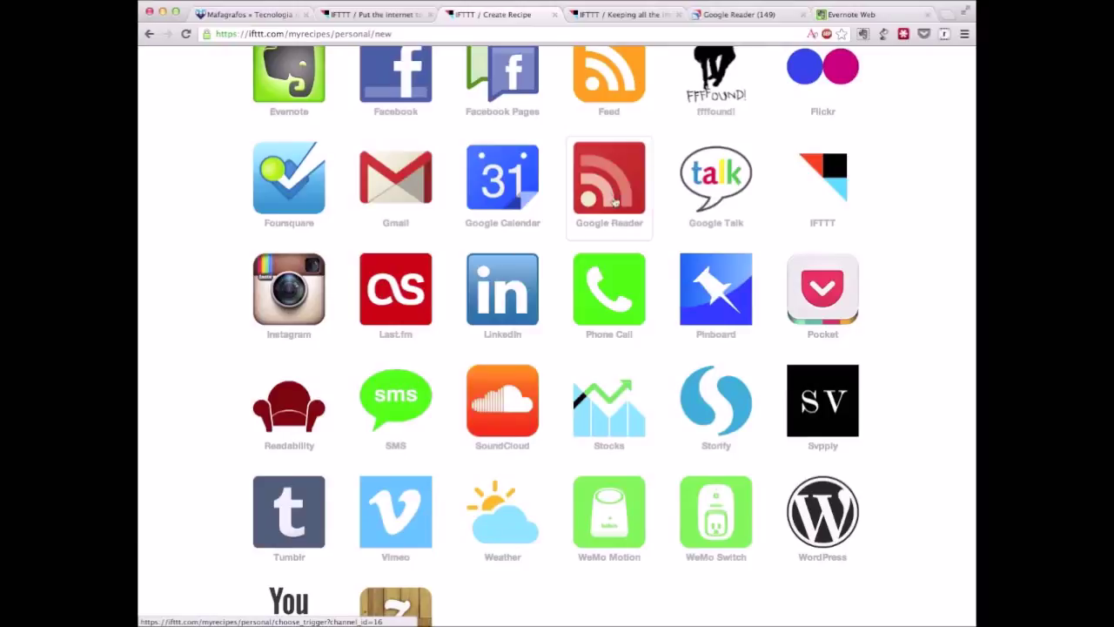
click(607, 237)
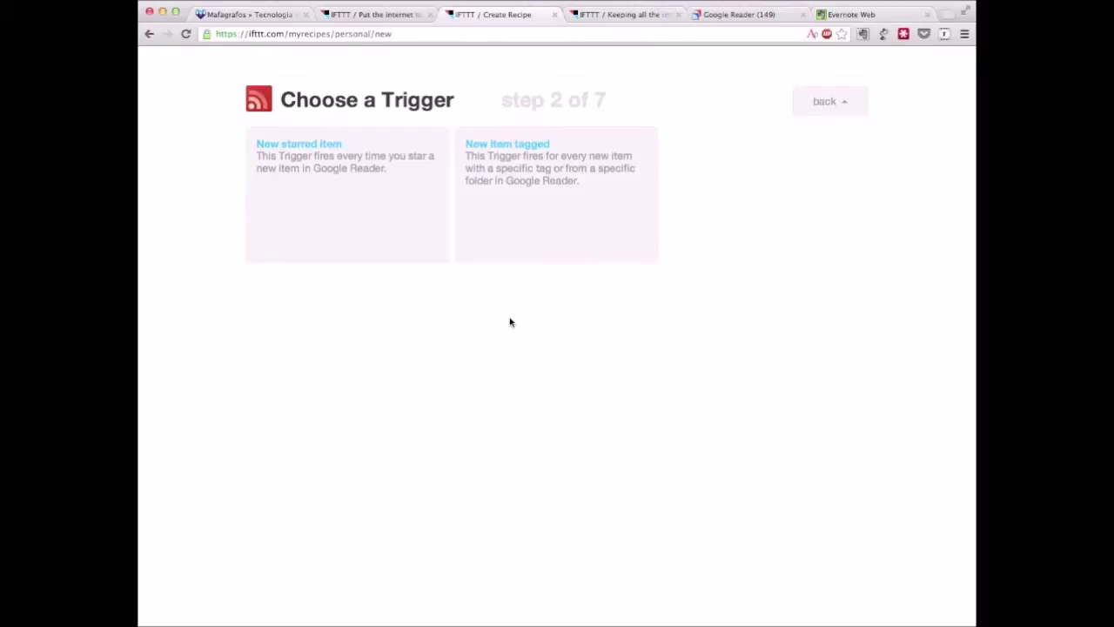
click(373, 228)
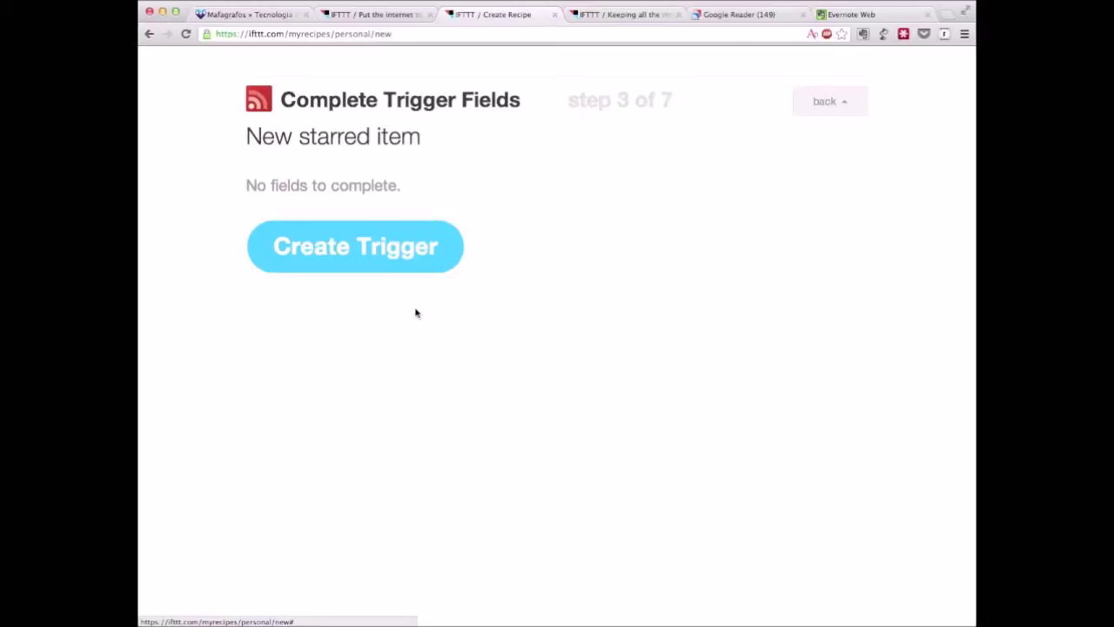
click(384, 260)
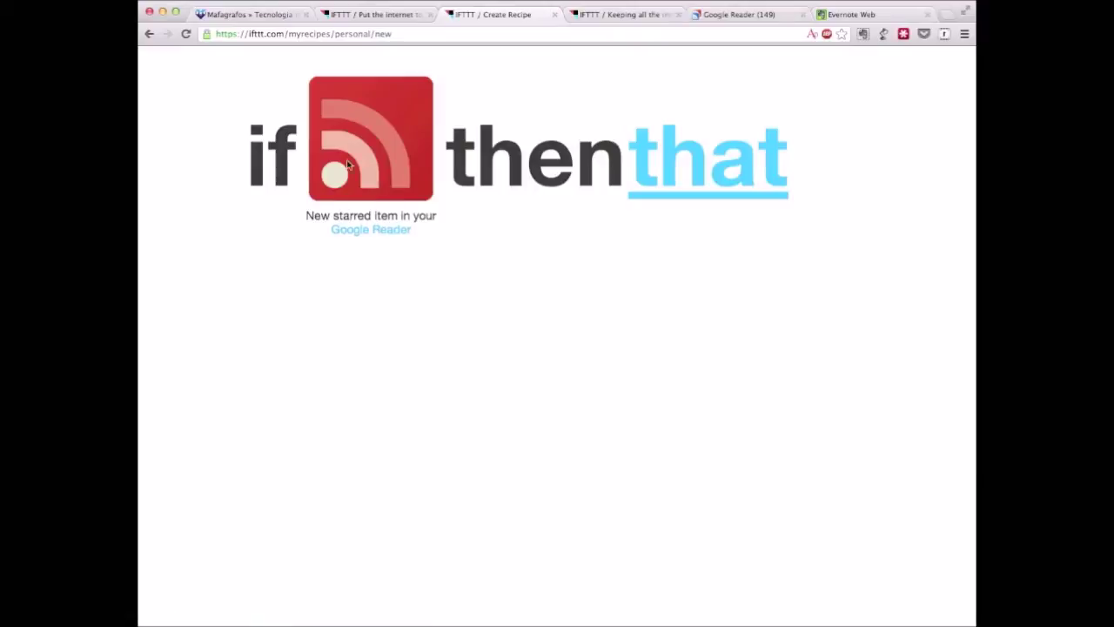
Step: Choose Evernote as the action channel for "that" and select the "Create a note" action
click(733, 183)
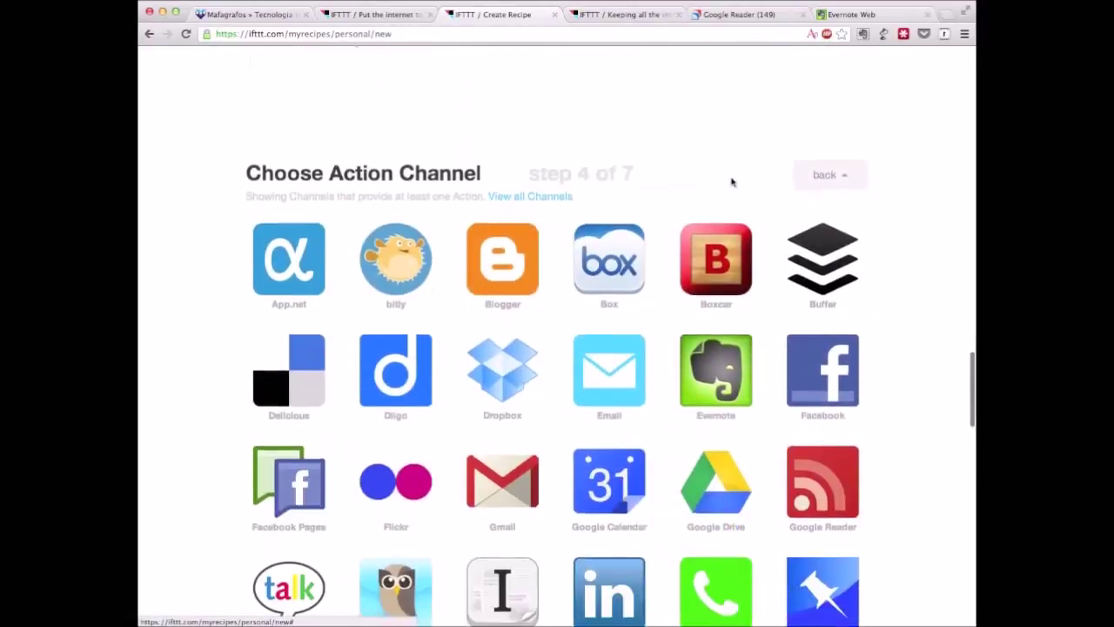
scroll(546, 324, down, 1)
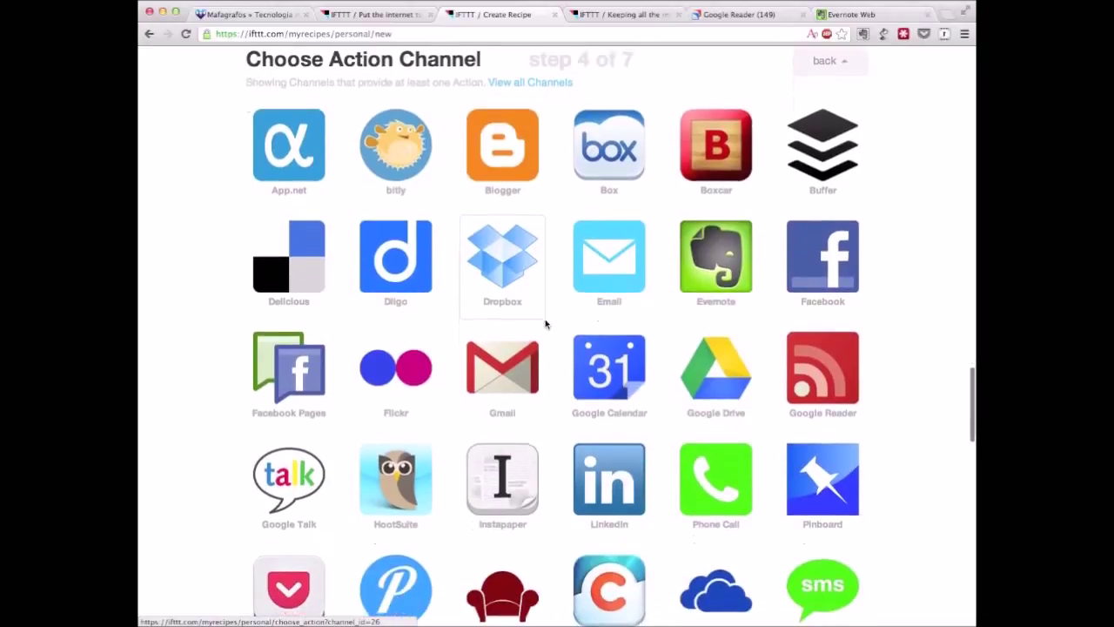
scroll(563, 352, down, 1)
scroll(565, 351, down, 1)
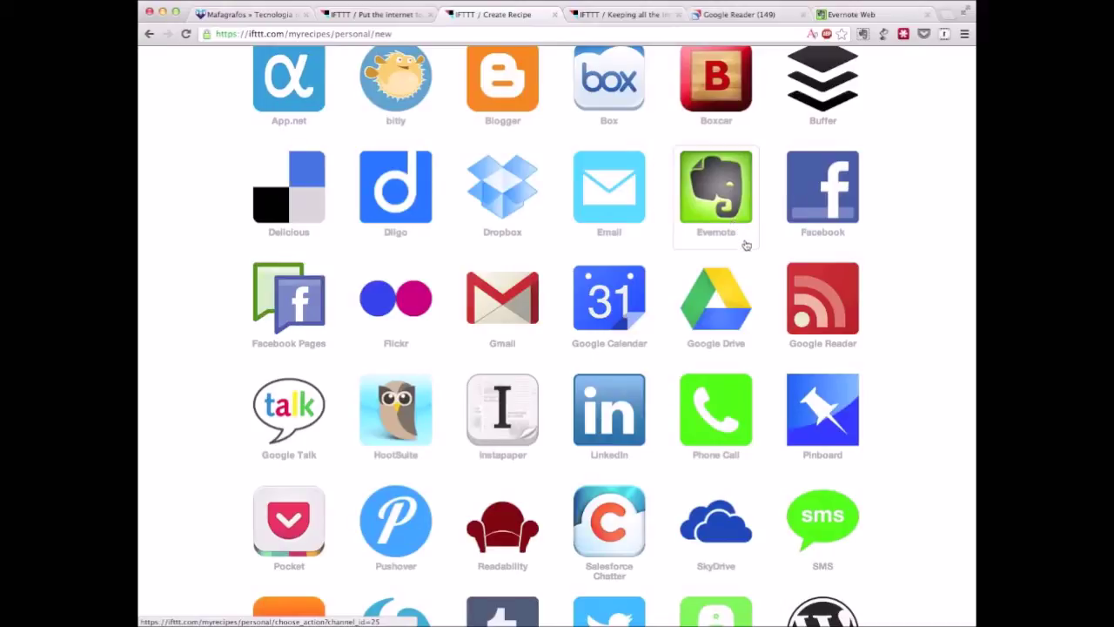
click(733, 215)
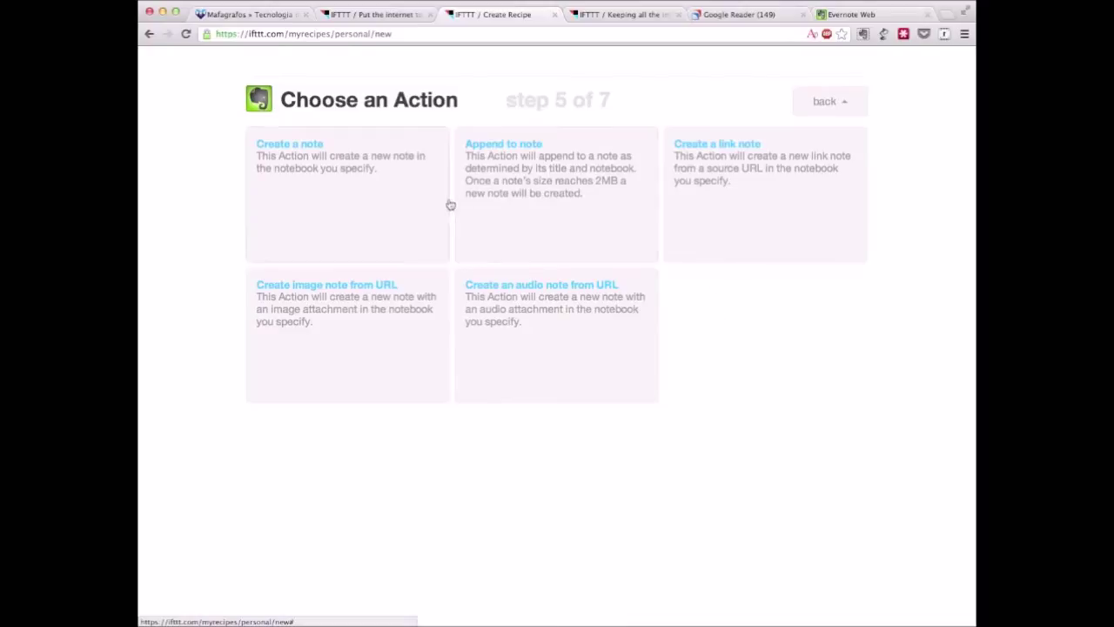
click(331, 202)
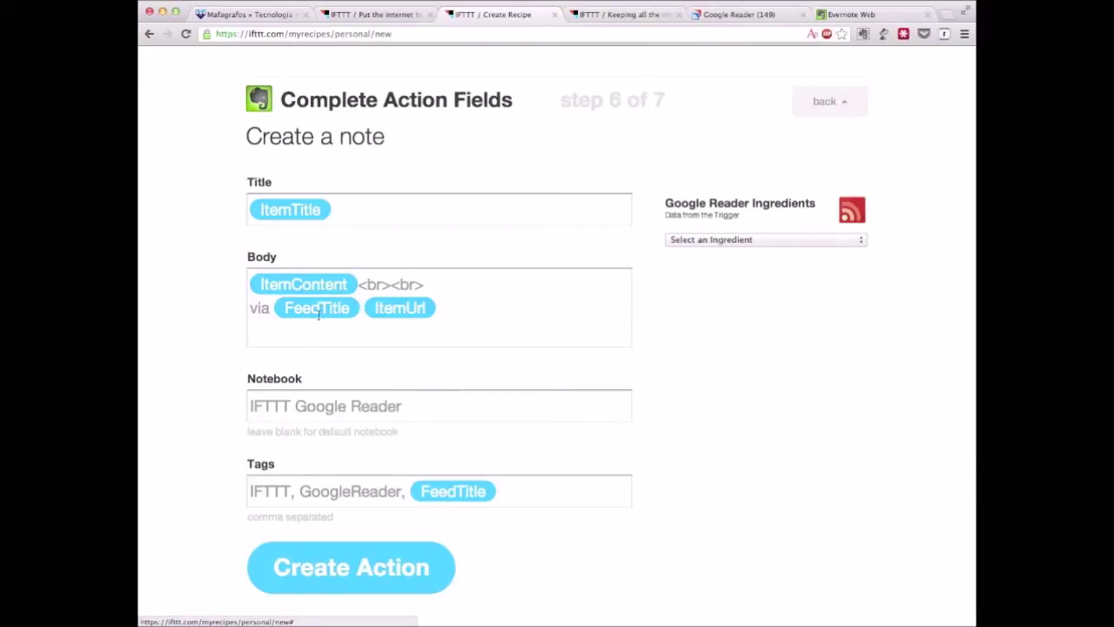
Step: Examine the note action's Title, Body, Notebook and Tags fields and the ingredients they use
click(443, 307)
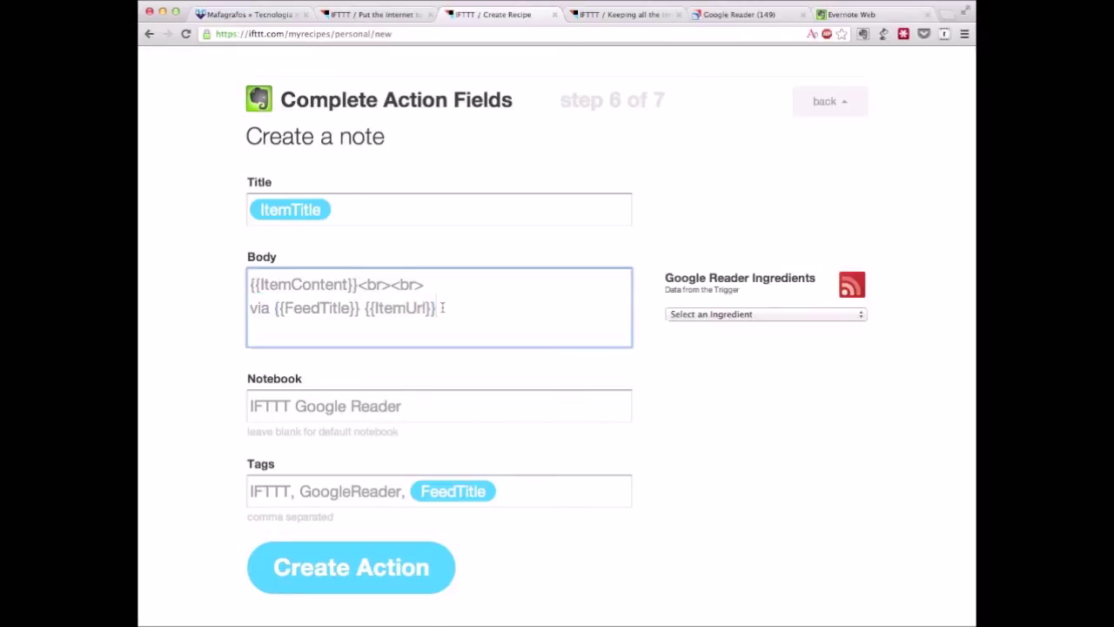
click(194, 329)
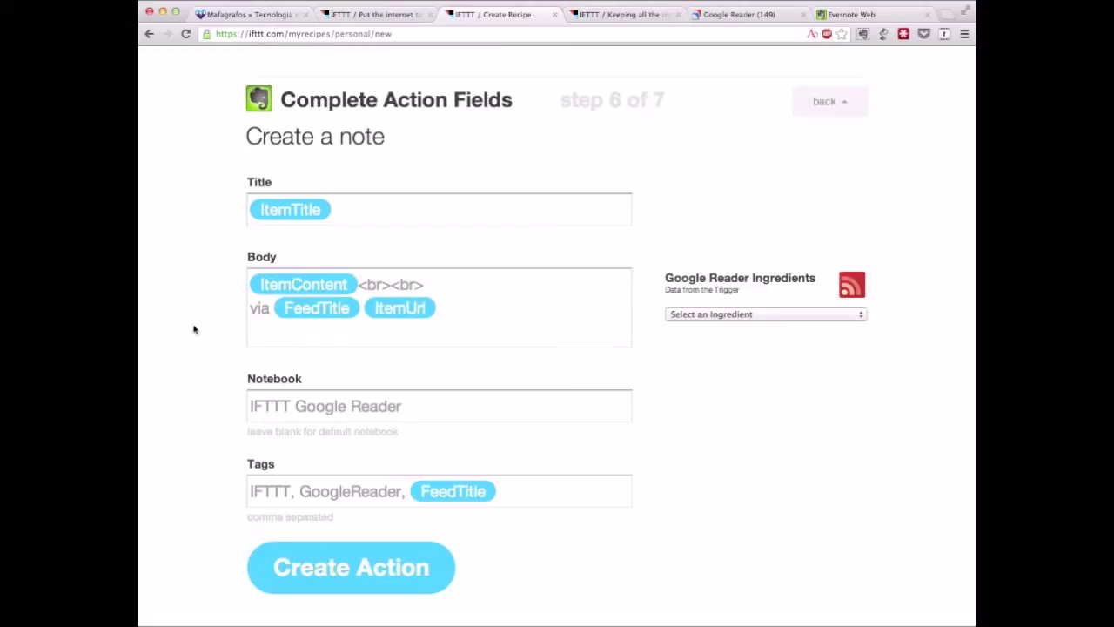
scroll(194, 329, down, 2)
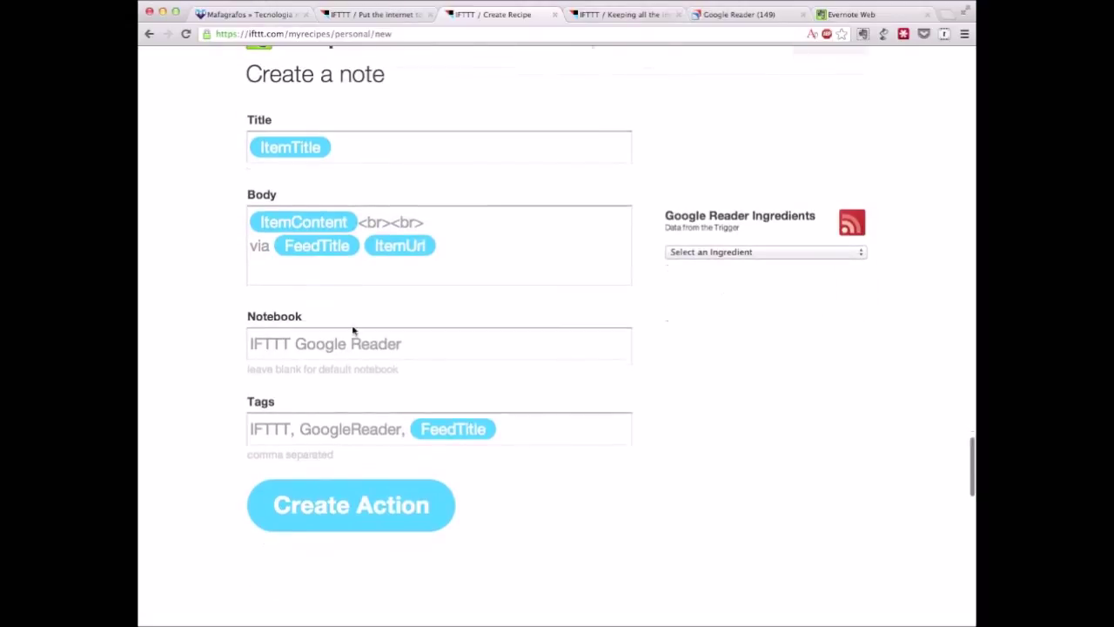
click(416, 346)
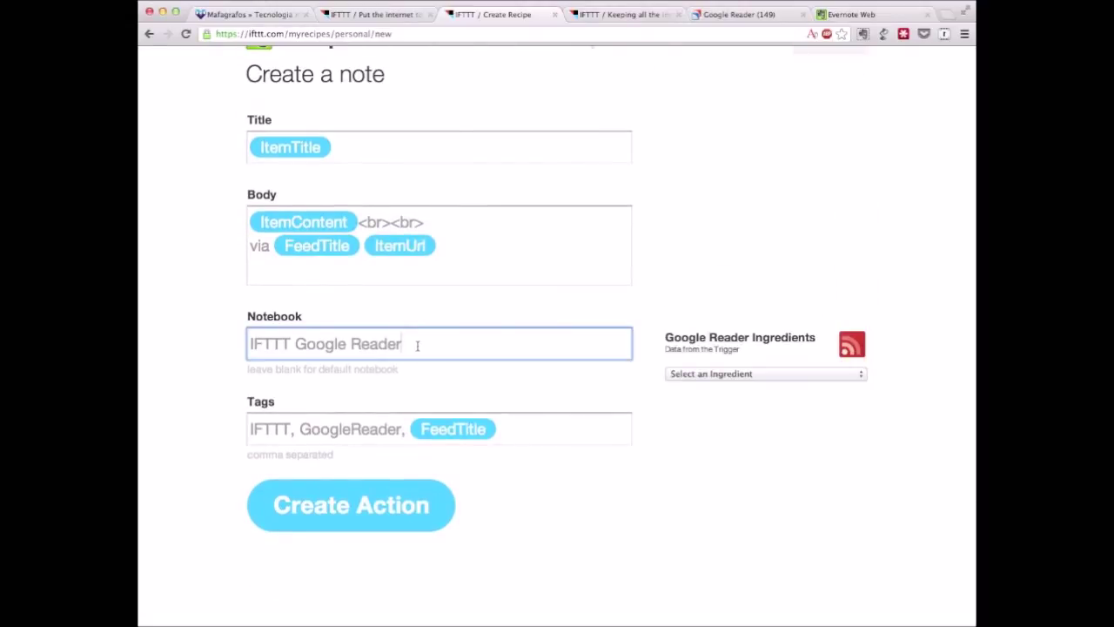
scroll(417, 345, up, 2)
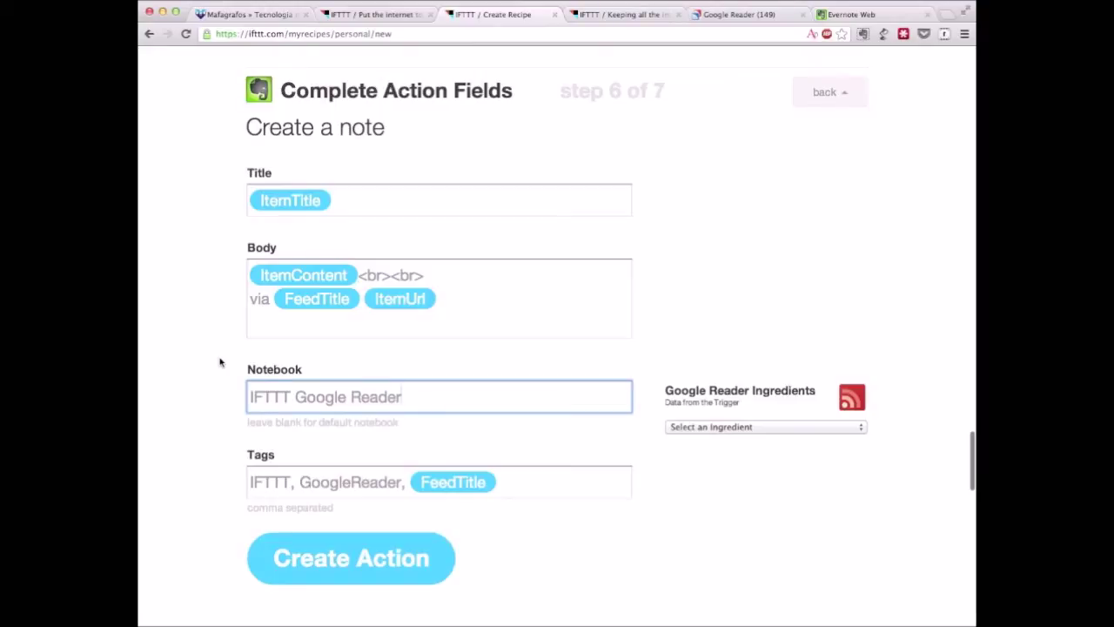
click(507, 482)
click(178, 458)
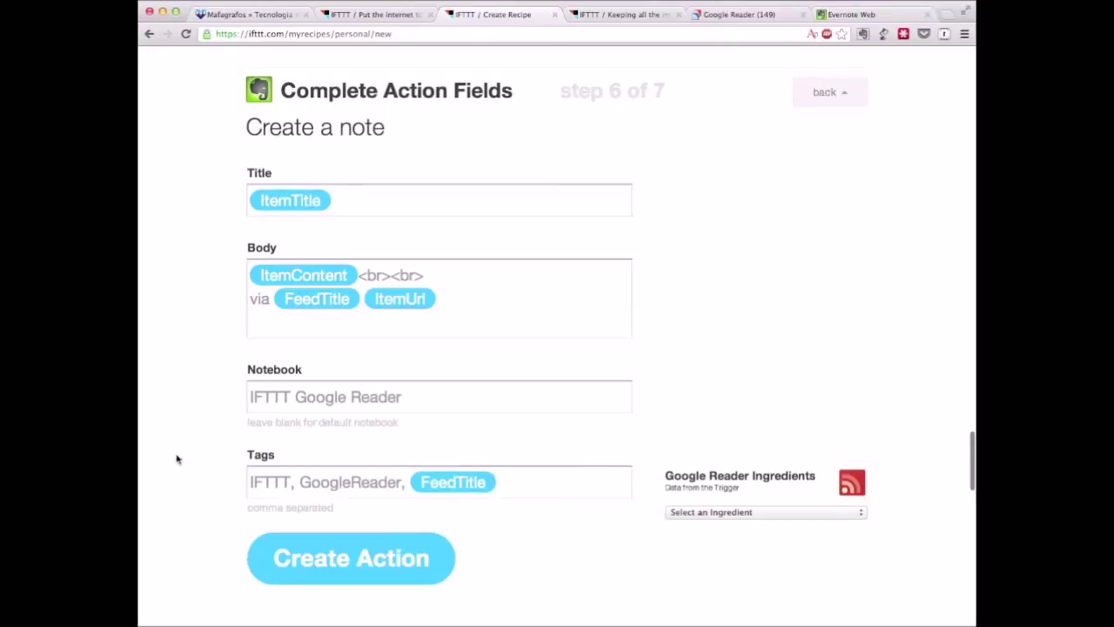
scroll(184, 461, down, 1)
scroll(186, 463, down, 1)
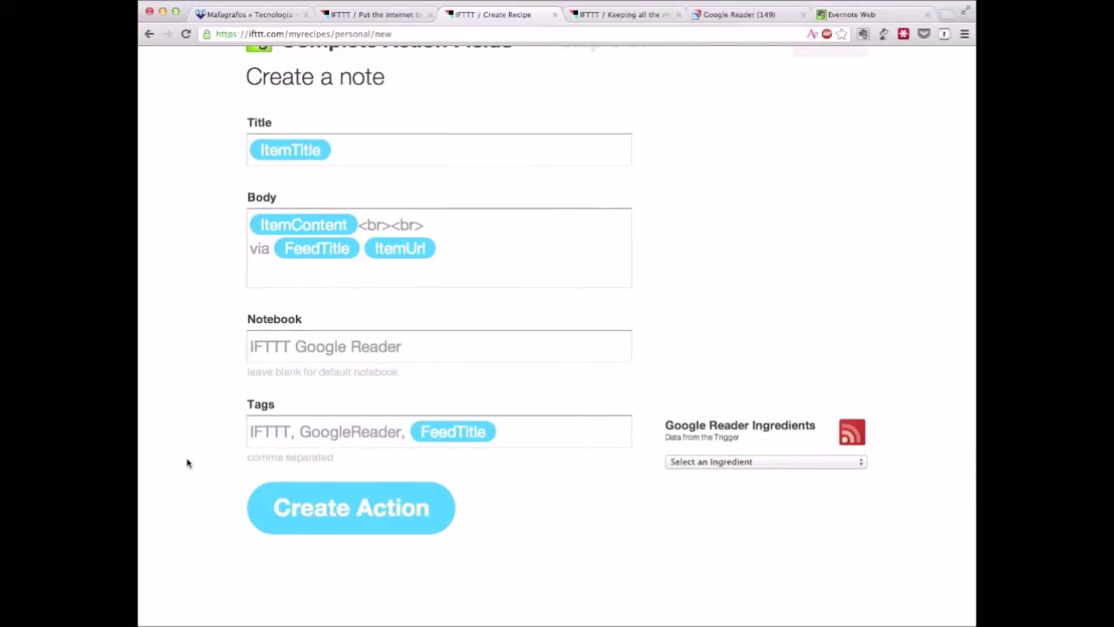
Step: Append a hyphen after the ItemTitle ingredient in the note's Title
scroll(221, 458, up, 1)
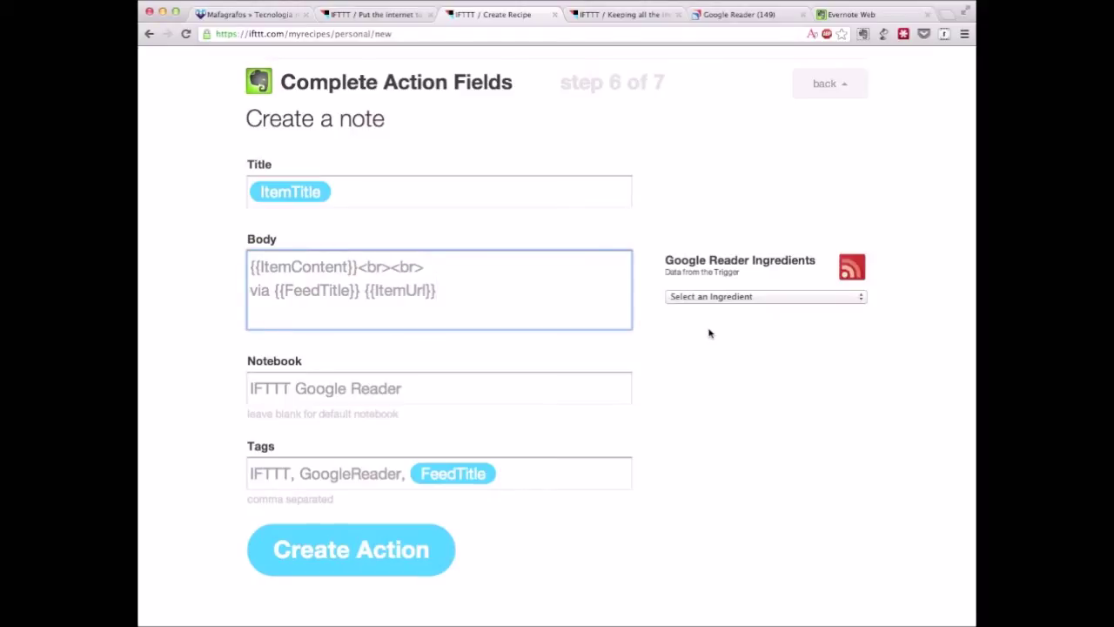
click(703, 297)
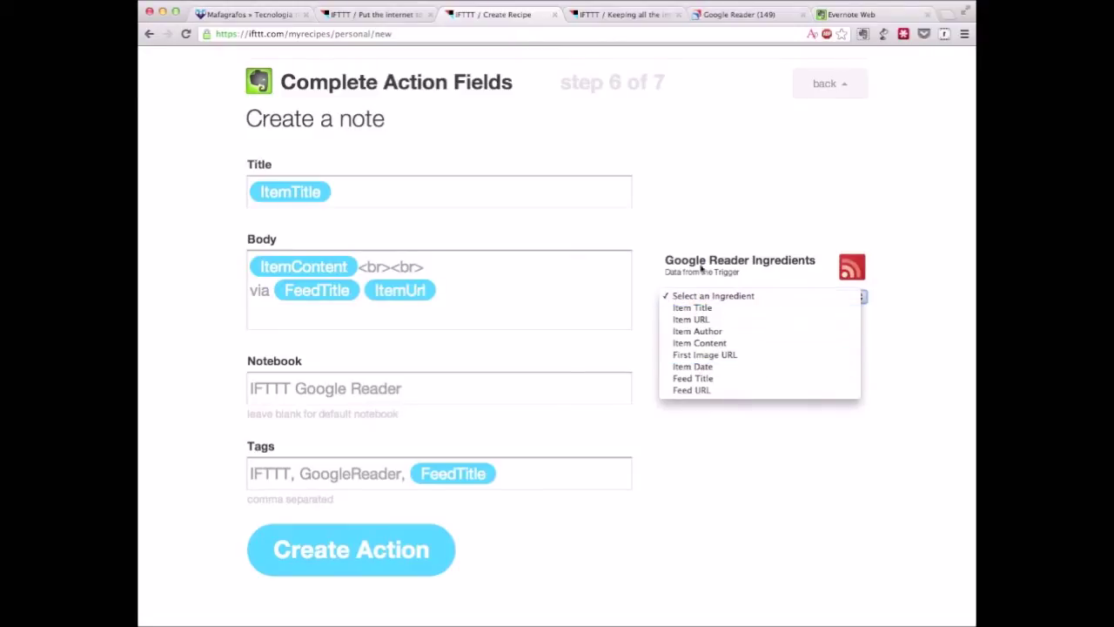
click(507, 200)
click(490, 194)
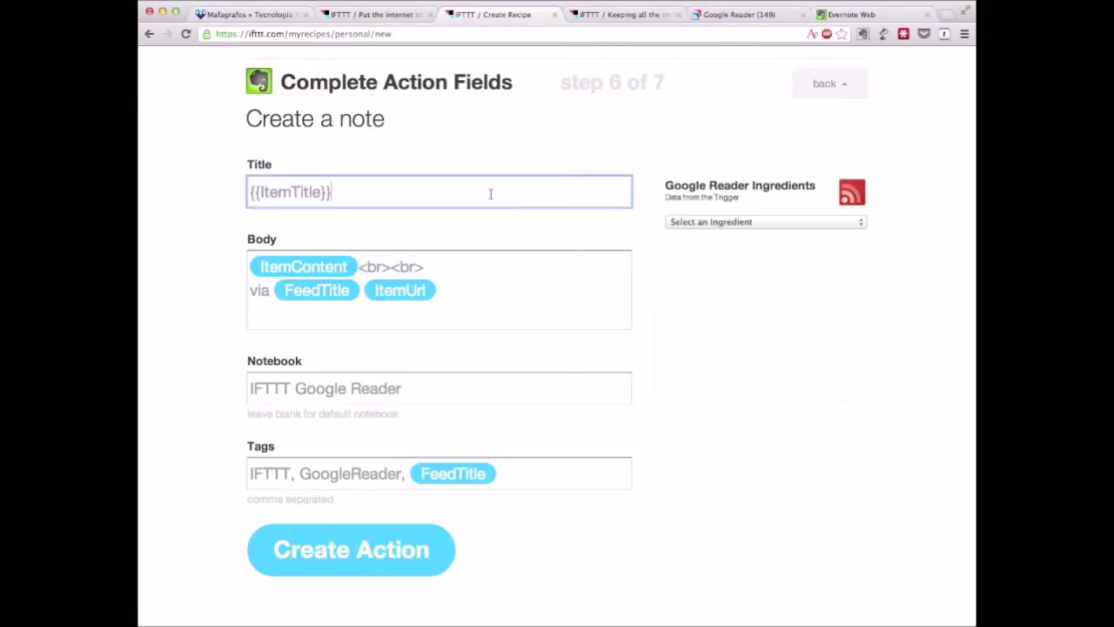
text(-)
Step: Add the Item Date ingredient (ItemPublished) after the hyphen in the note's Title
click(749, 225)
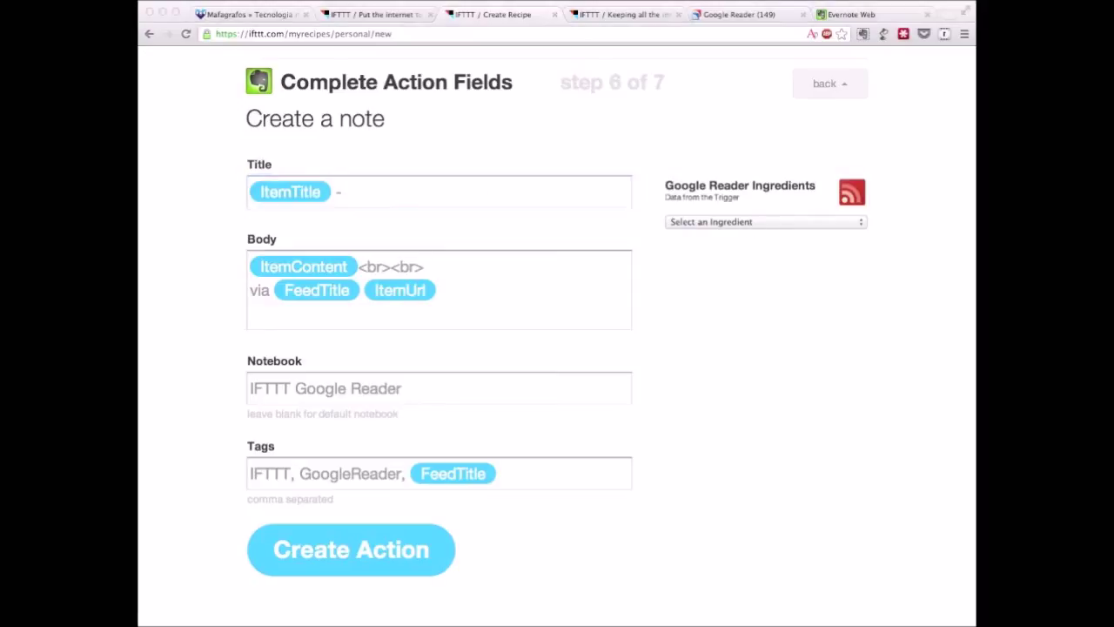
click(711, 224)
click(711, 223)
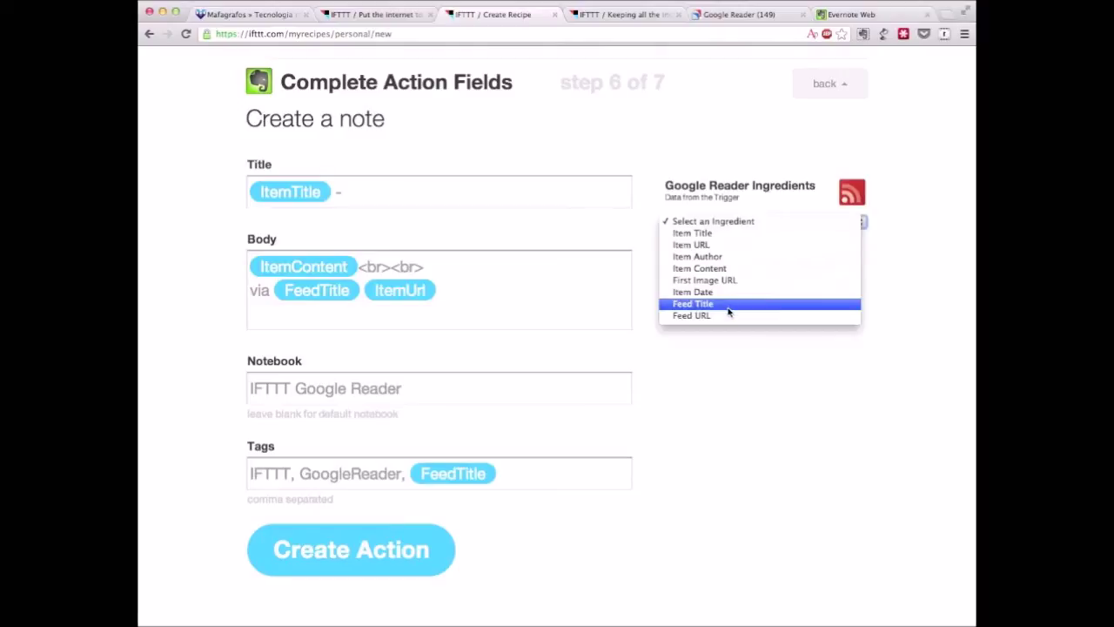
click(697, 292)
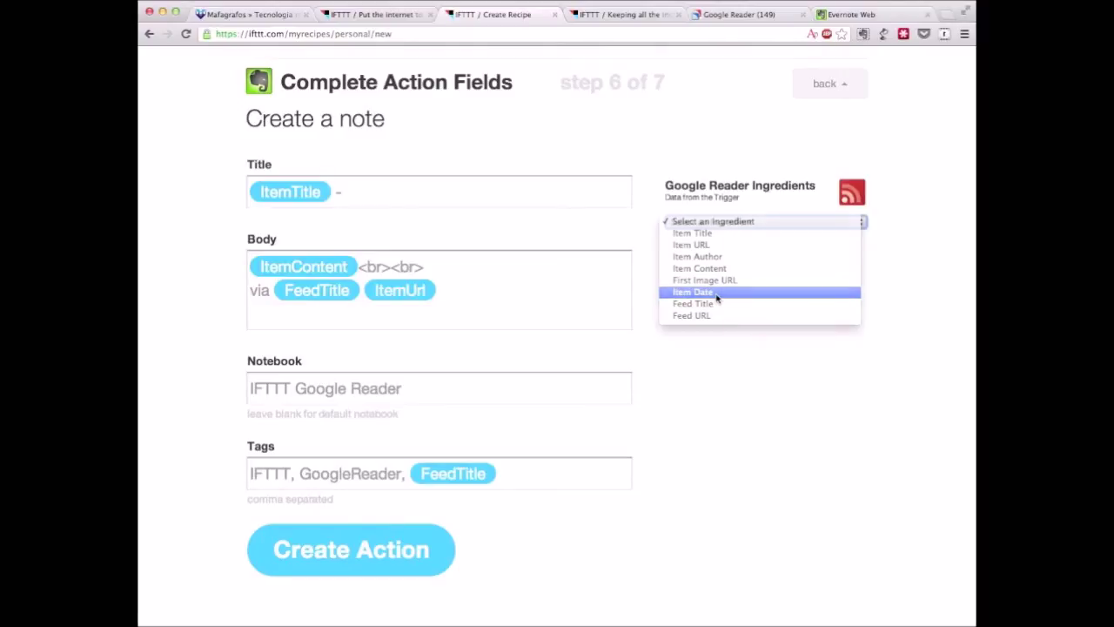
click(472, 181)
click(746, 190)
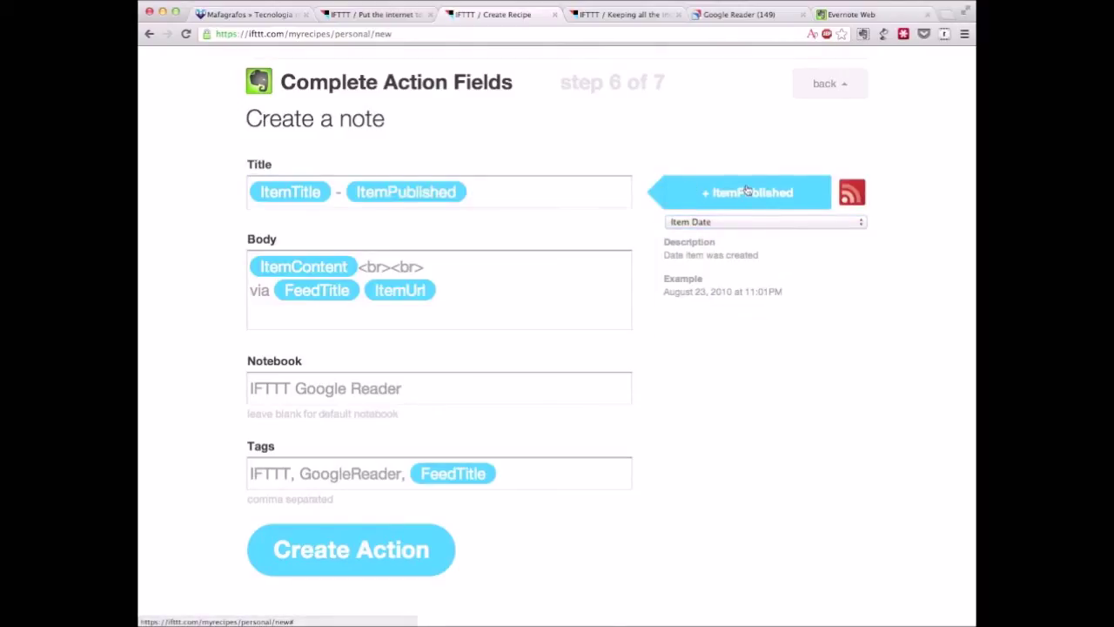
click(496, 190)
click(756, 389)
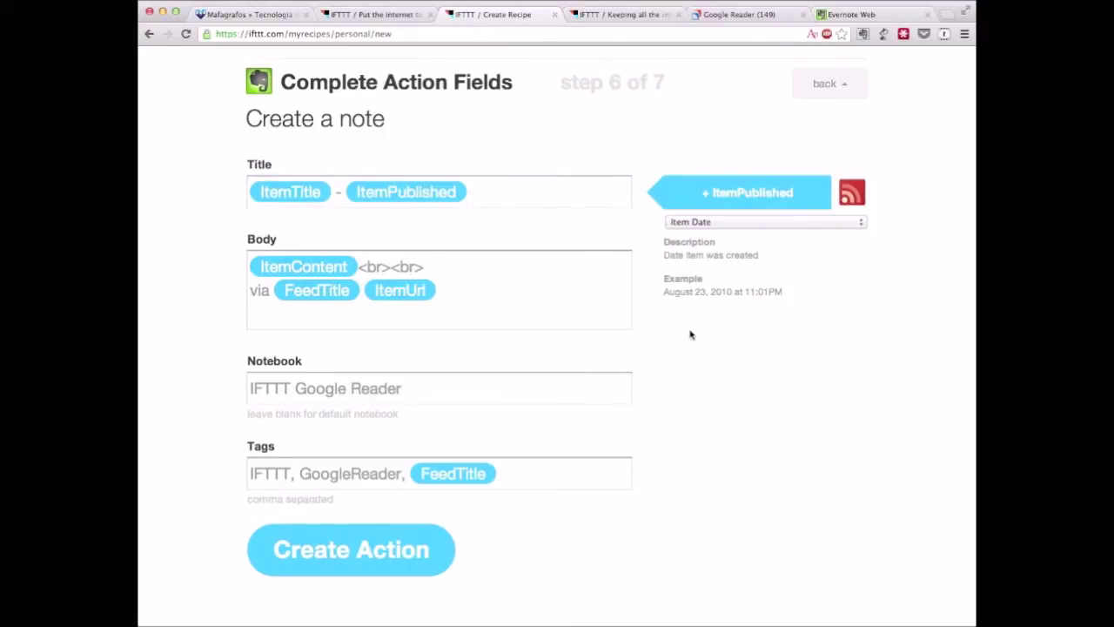
Step: Review the completed note fields and create the Evernote action
scroll(690, 334, down, 3)
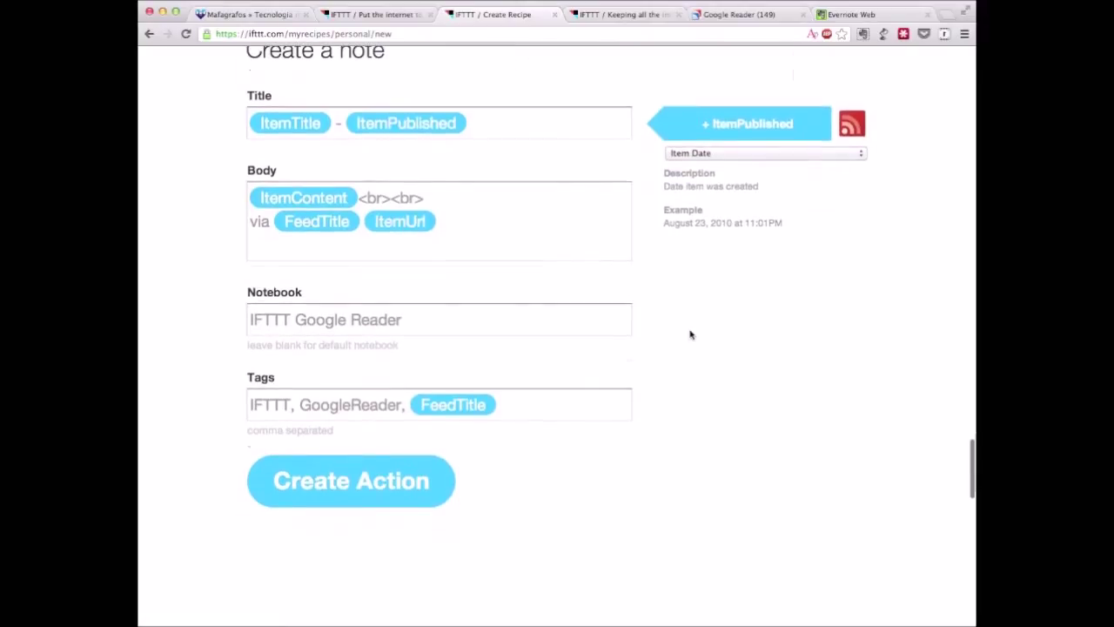
scroll(690, 334, up, 4)
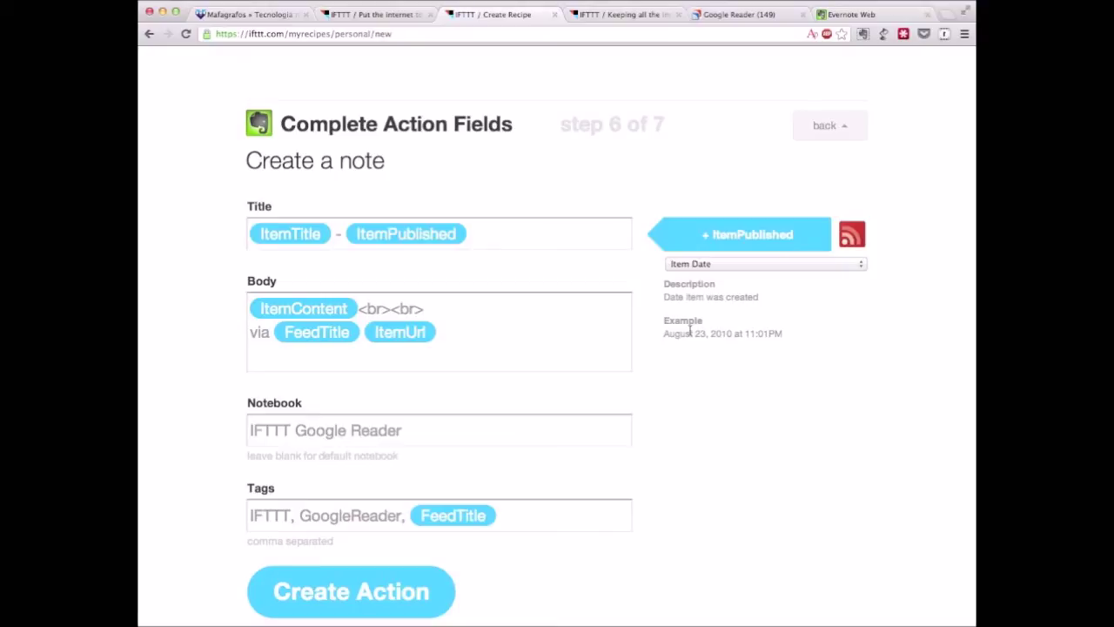
scroll(479, 330, down, 2)
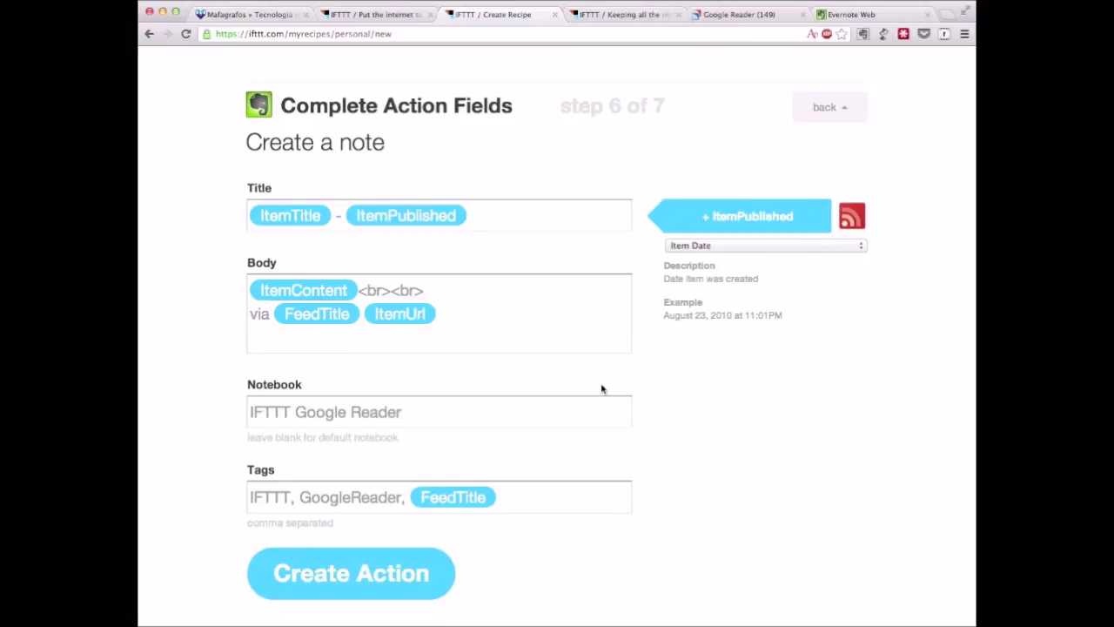
scroll(717, 443, down, 1)
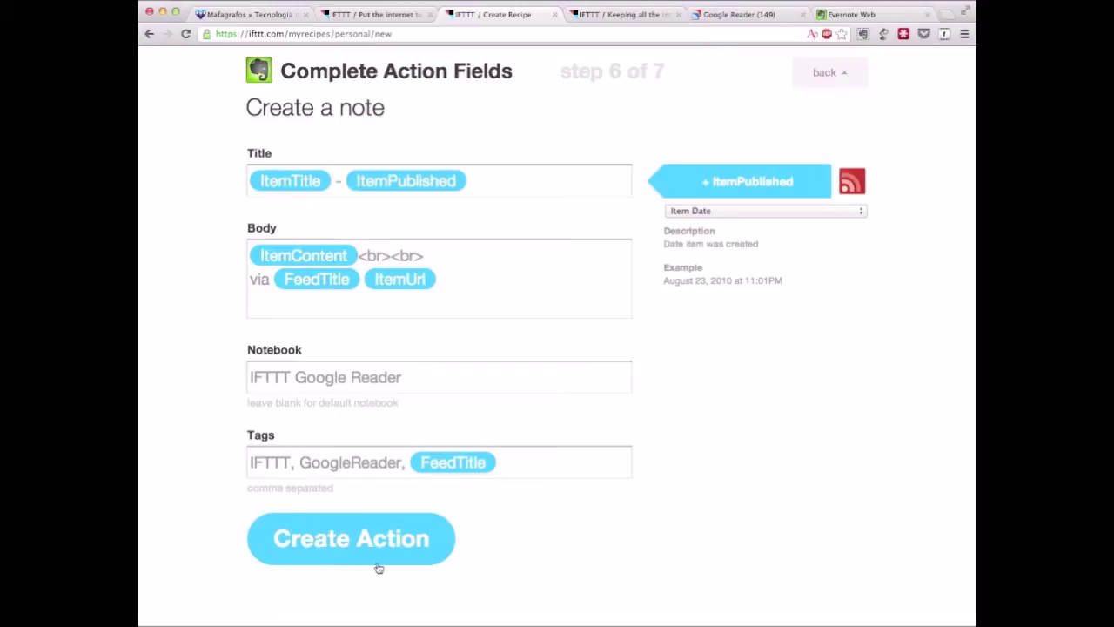
click(348, 557)
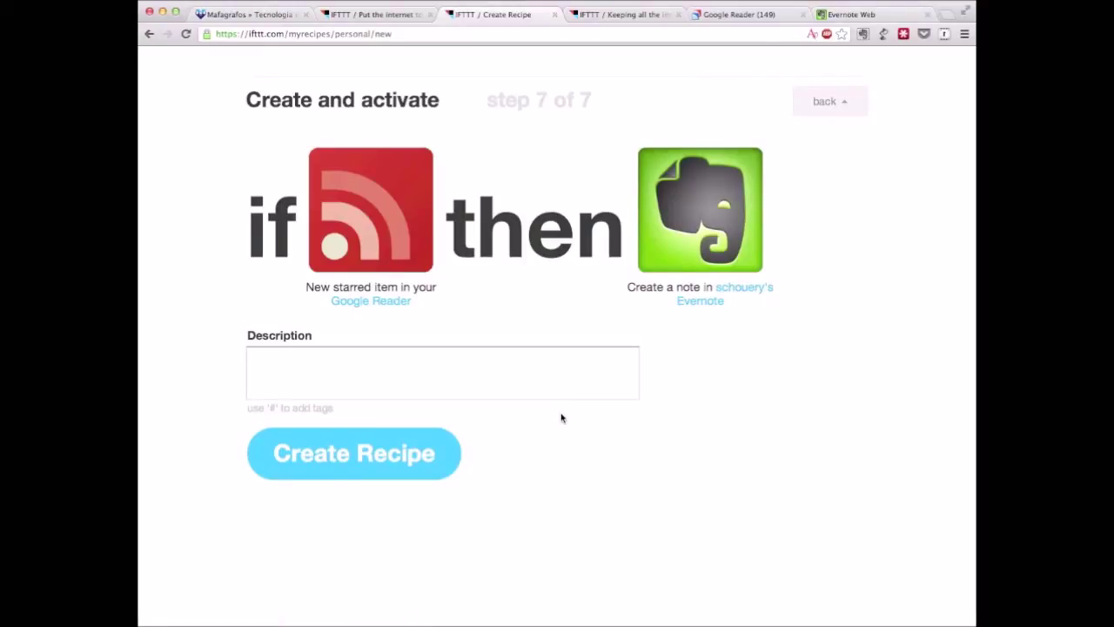
Step: Describe the recipe as "Google Reader Starred to Evernote" and create it
scroll(595, 471, down, 2)
click(512, 373)
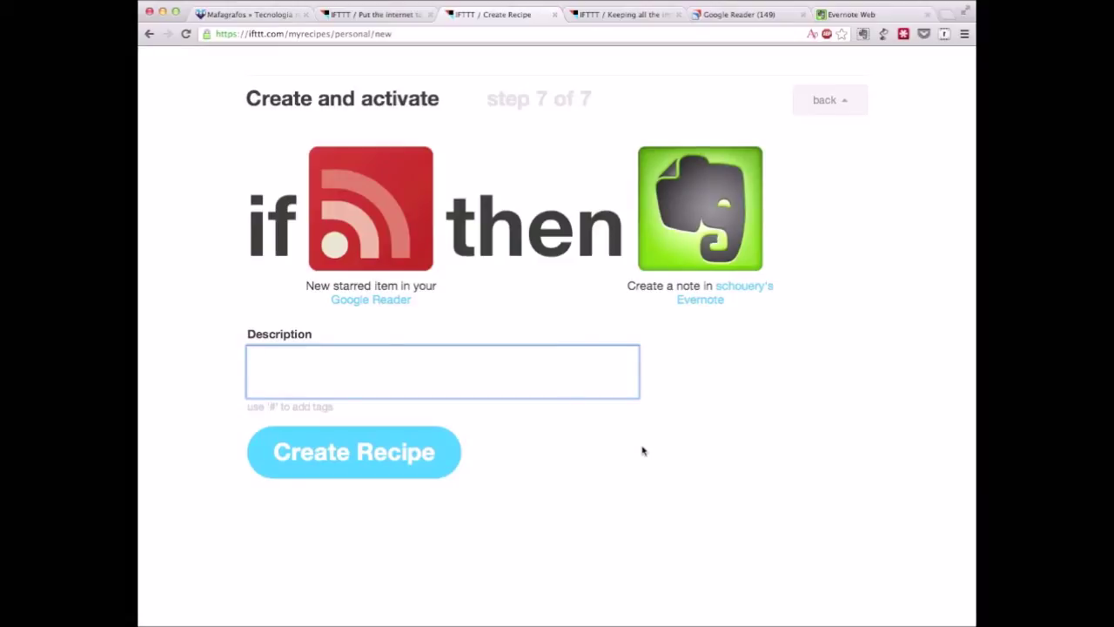
text(Google Read)
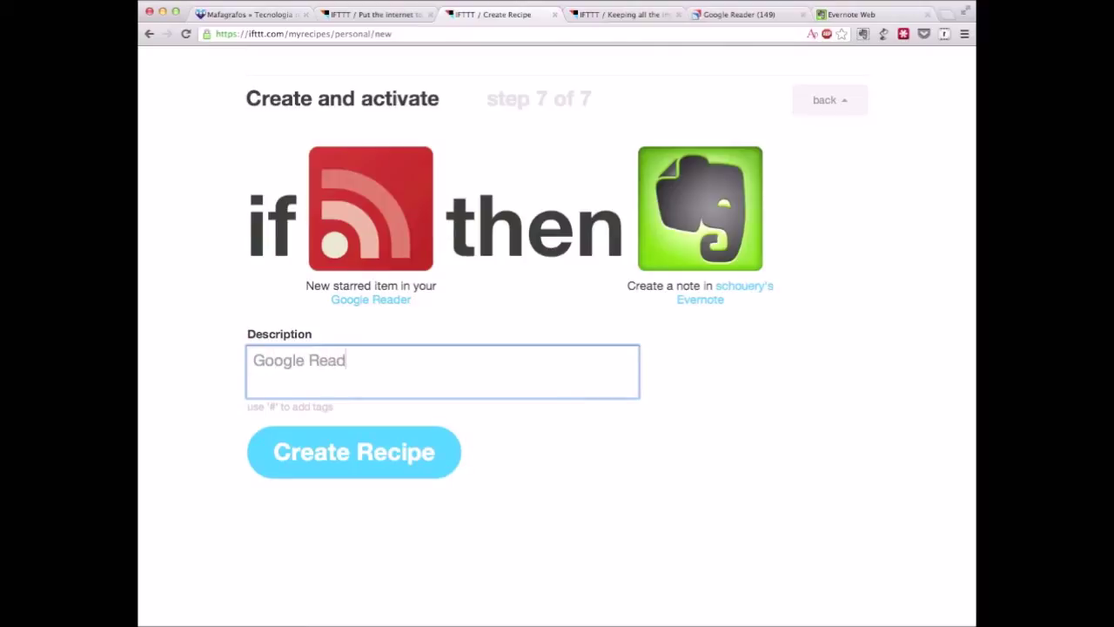
text(er Starred to Evernote)
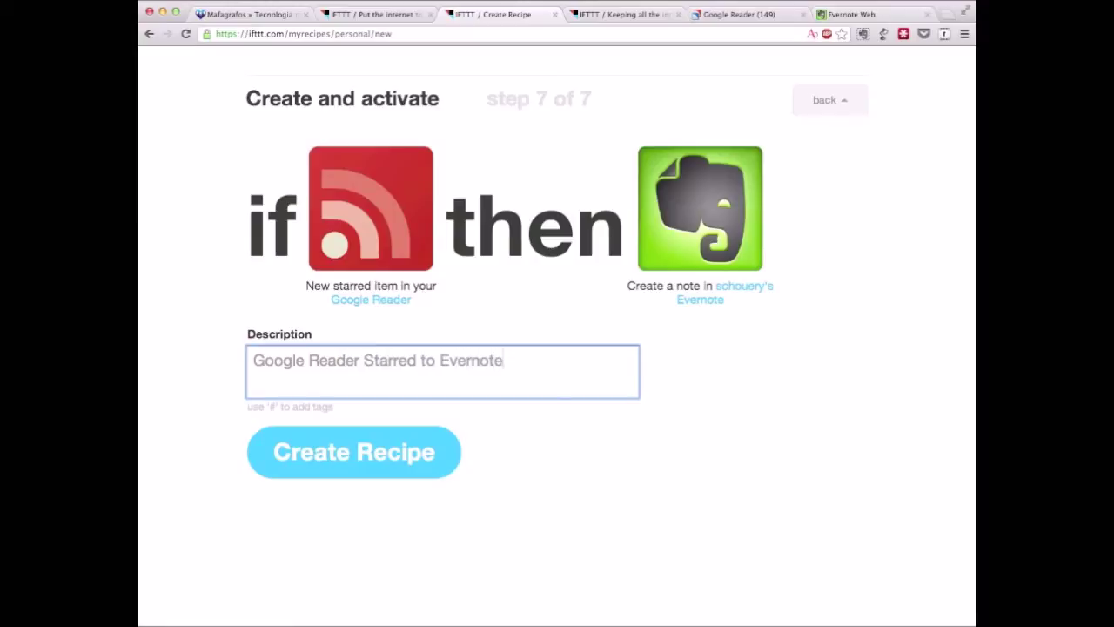
click(634, 489)
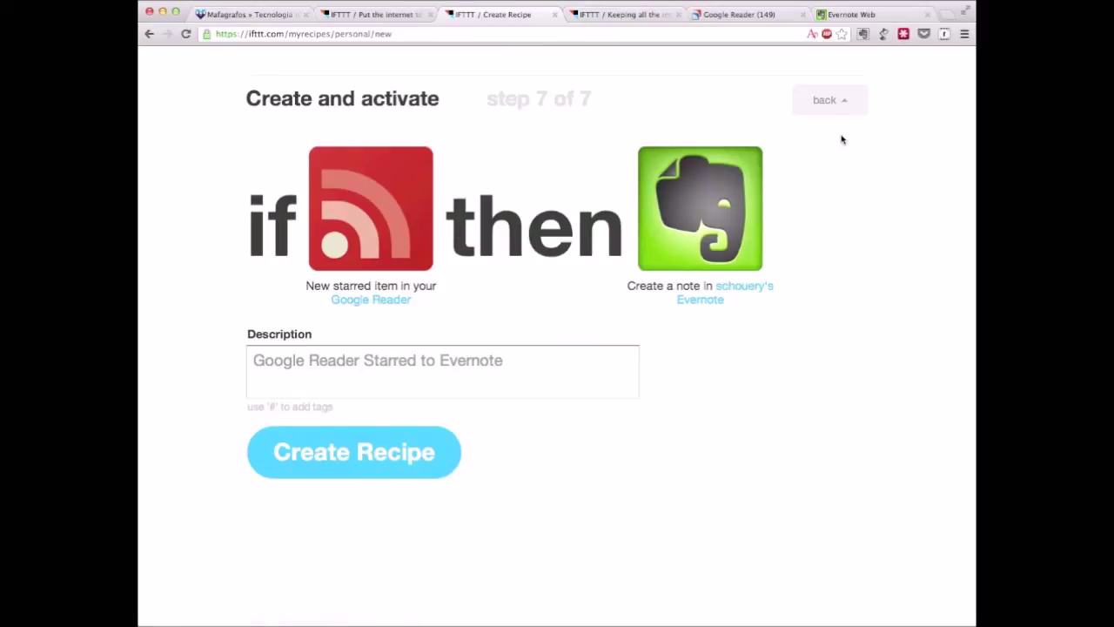
click(377, 454)
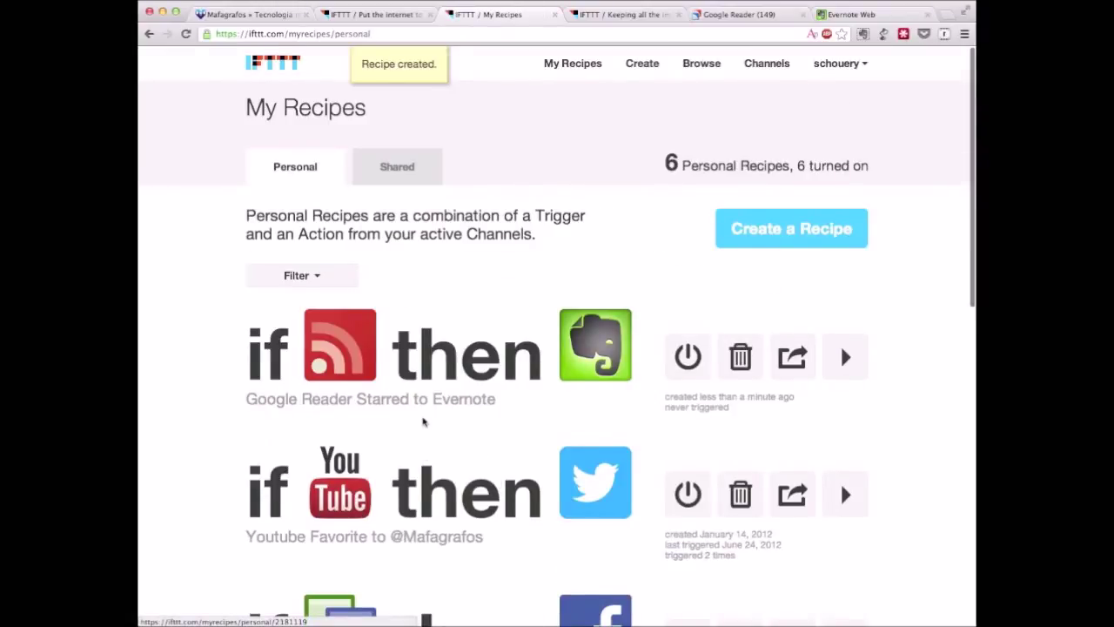
Step: Look over the personal recipes, then switch to Google Reader and star "Three Ways to Save an Unproductive Week"
scroll(424, 422, down, 3)
scroll(424, 422, up, 3)
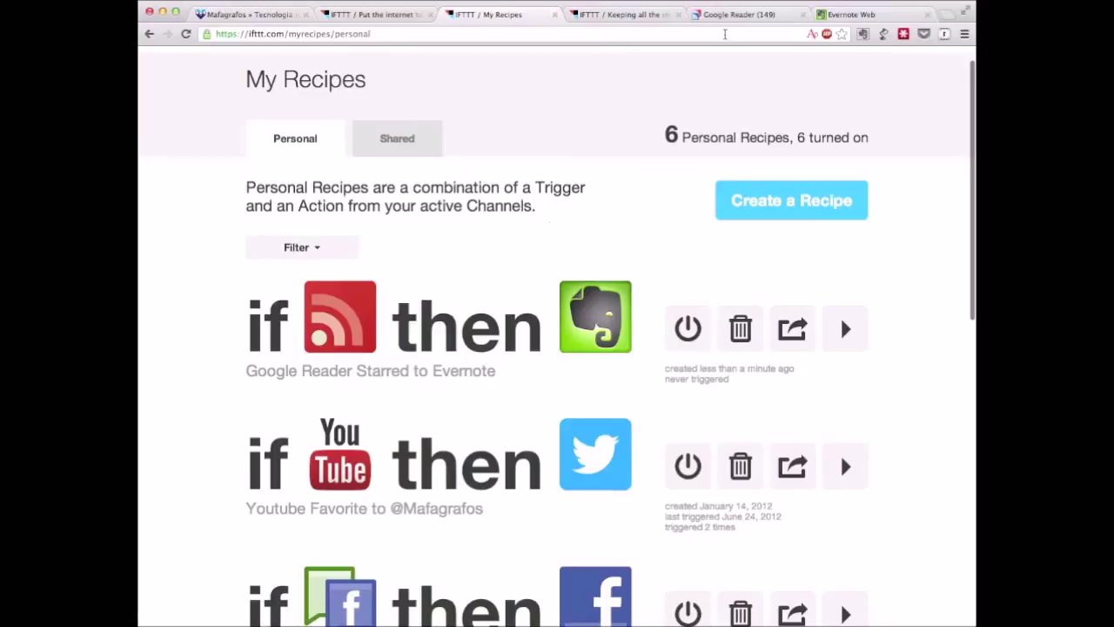
click(715, 12)
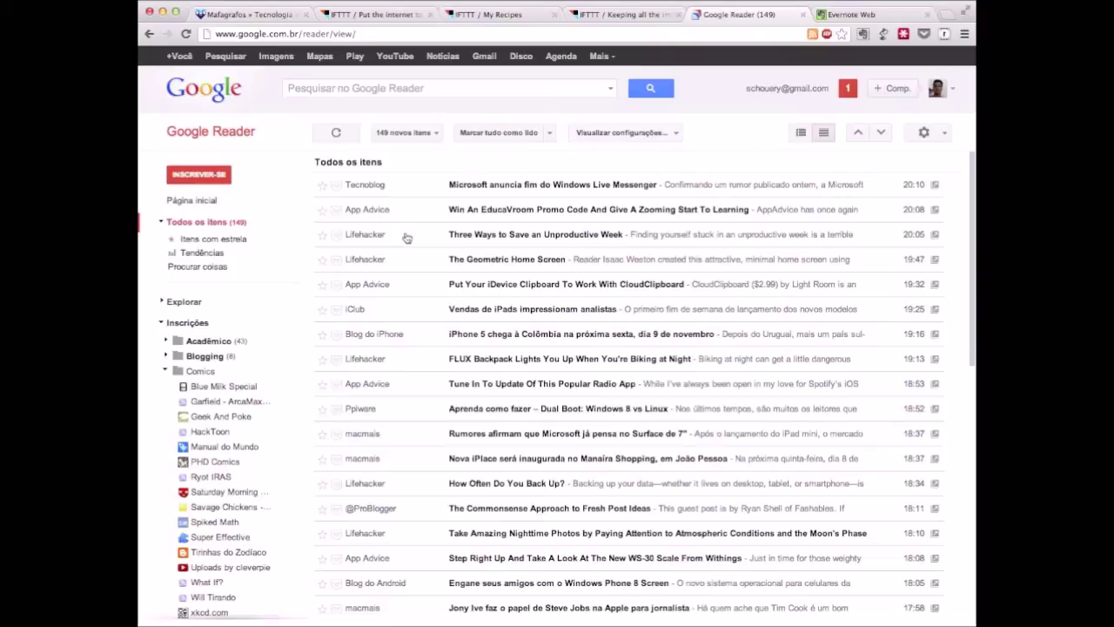
click(323, 240)
Step: Switch to Evernote, reload it and check the IFTTT Google Reader notebook for a new note
click(850, 17)
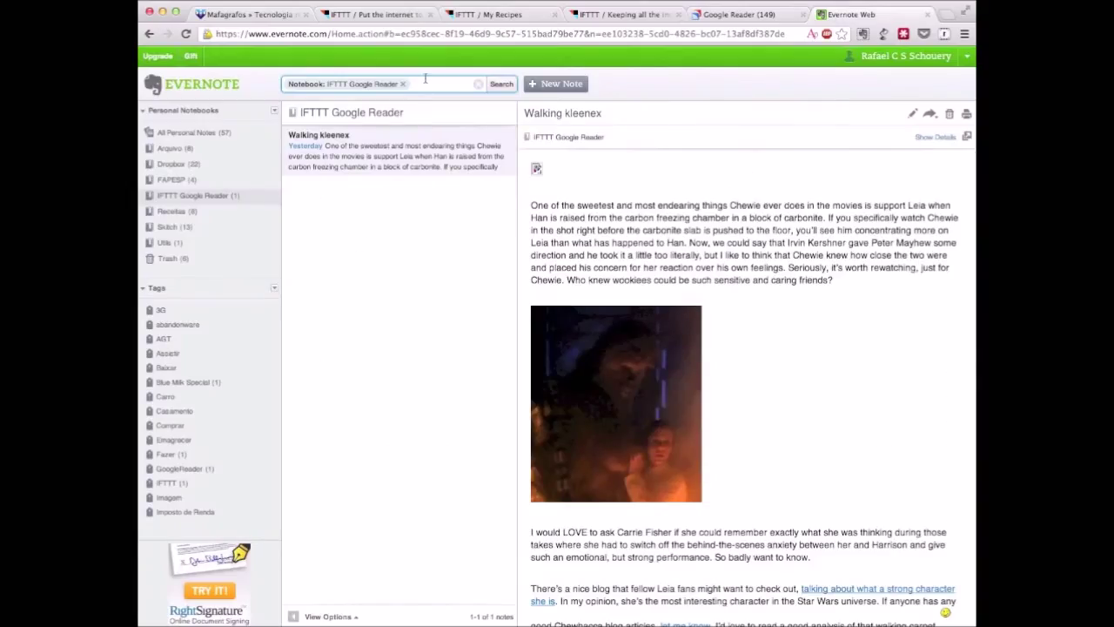
click(446, 36)
key(Return)
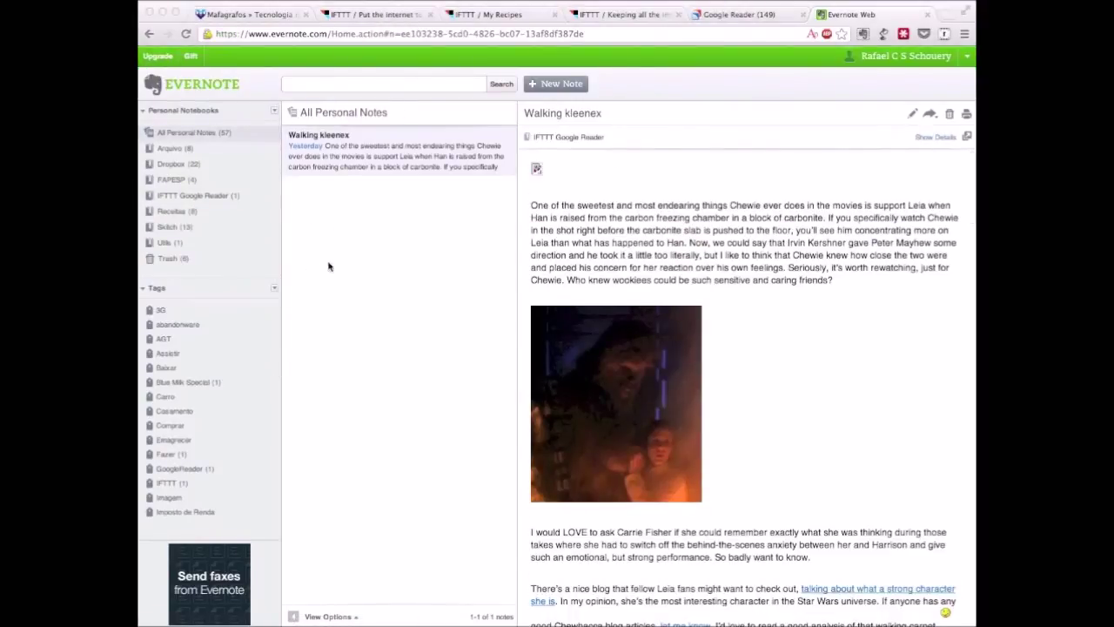
click(219, 195)
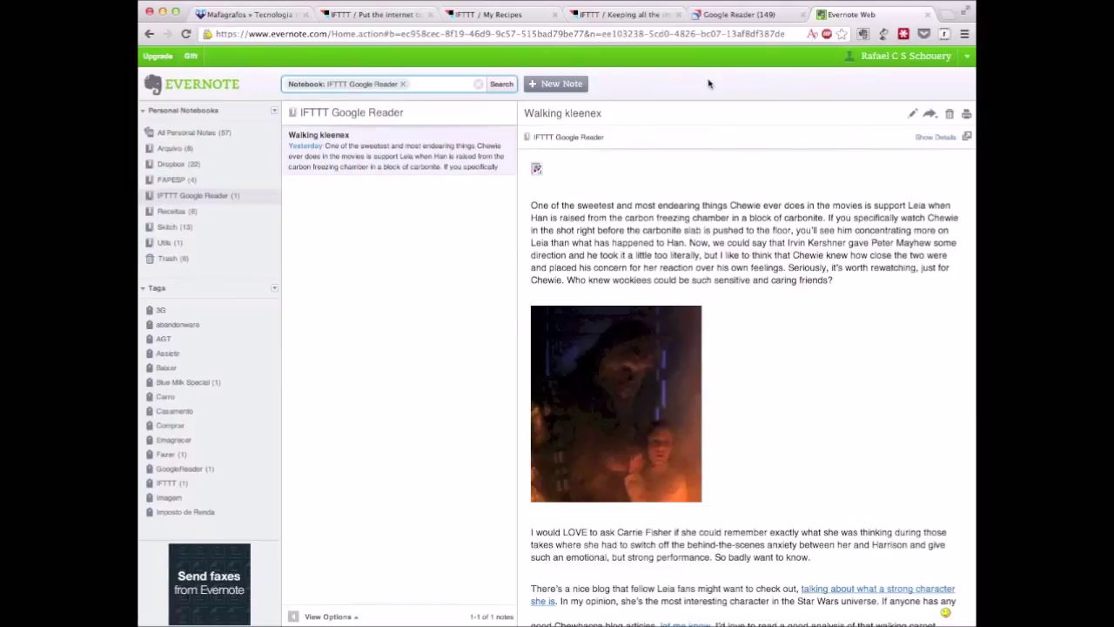
Step: Switch back to IFTTT, open the "Google Reader Starred to Evernote" recipe and run an immediate check of it
click(631, 16)
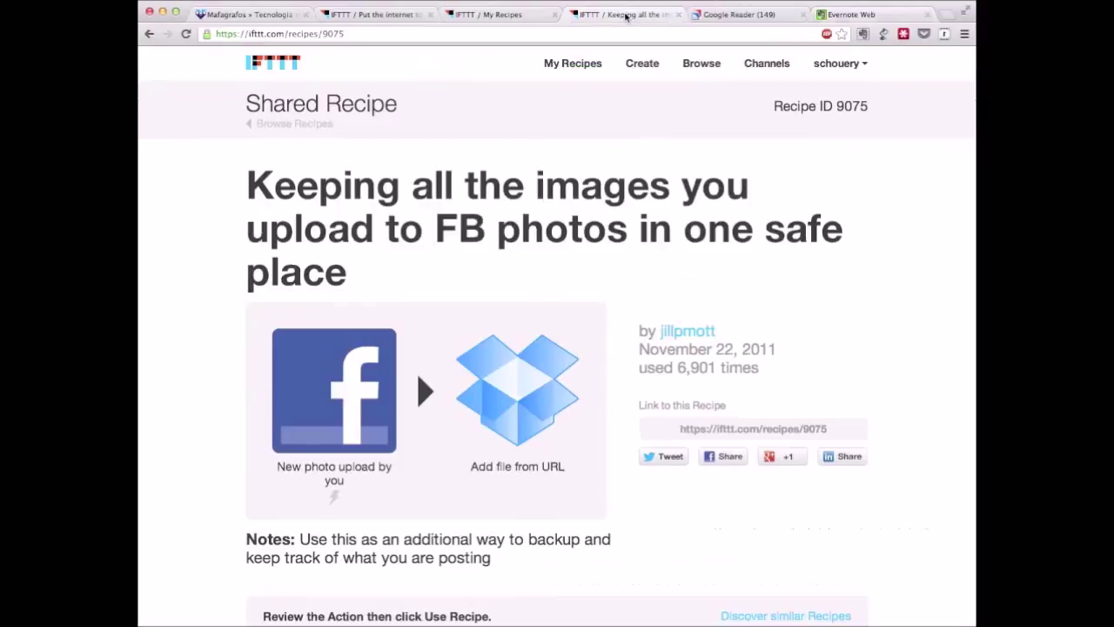
click(494, 16)
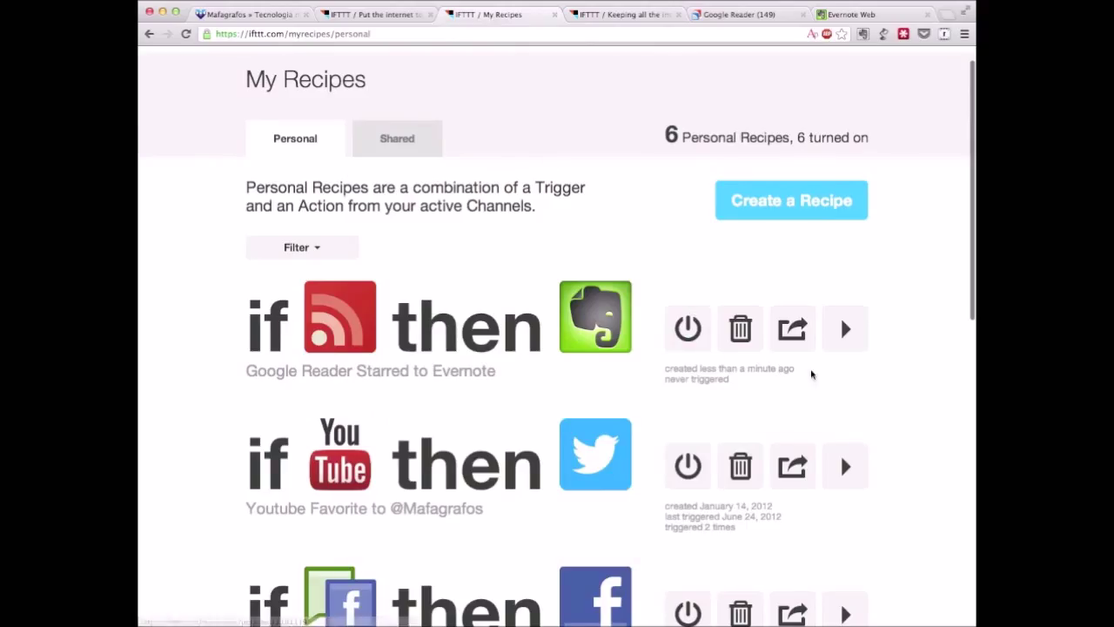
click(840, 337)
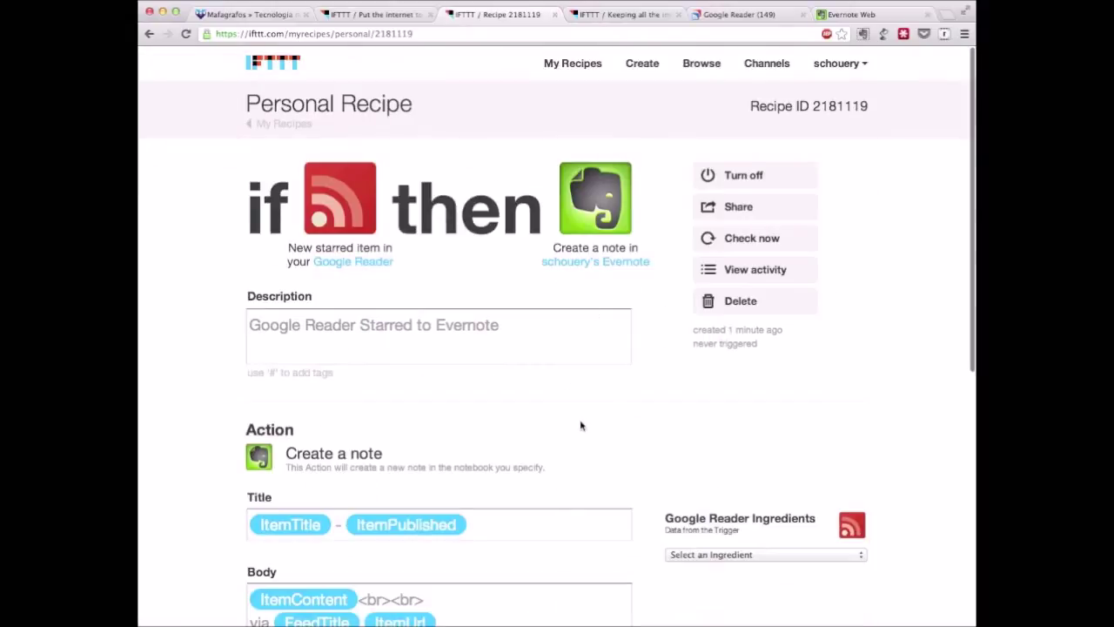
click(750, 239)
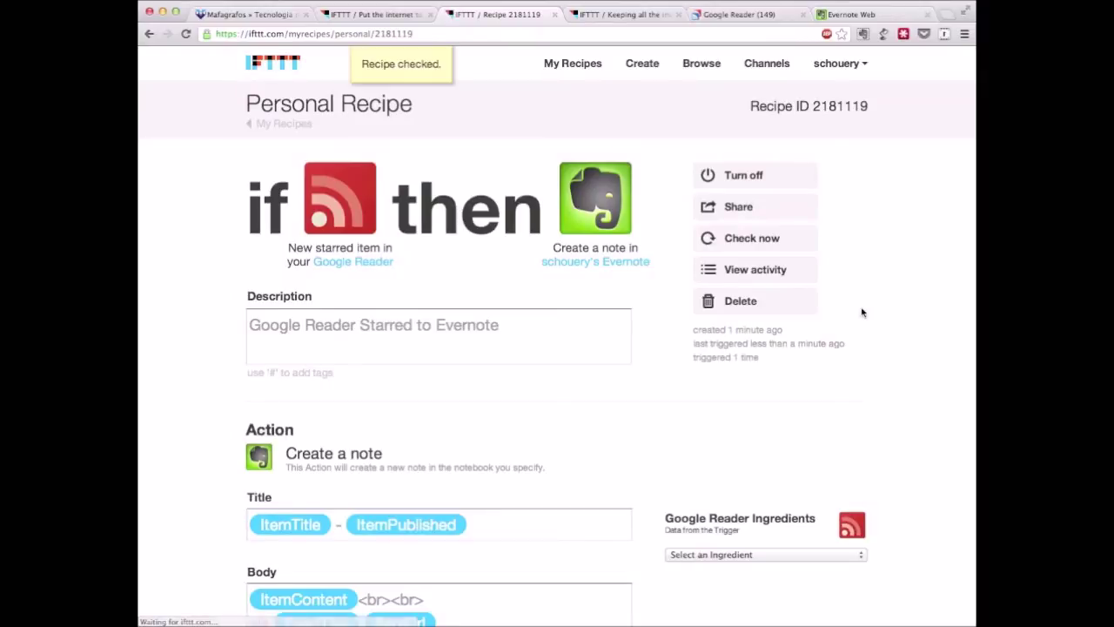
Step: Reload Evernote and compare the newest note with the starred article in Google Reader
click(862, 14)
click(564, 33)
key(Return)
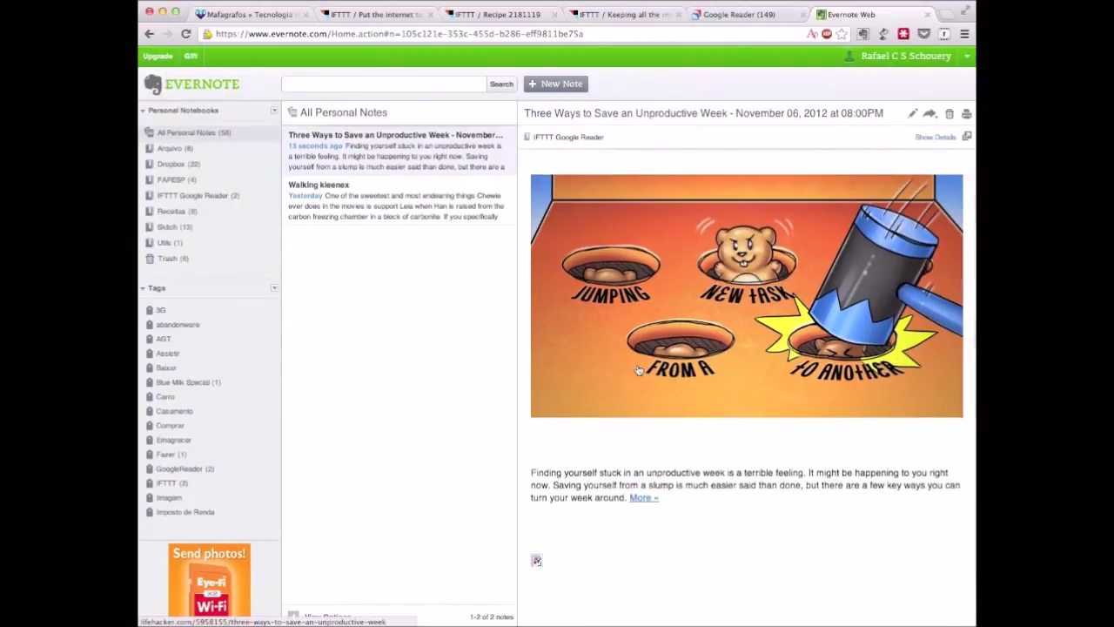
click(728, 16)
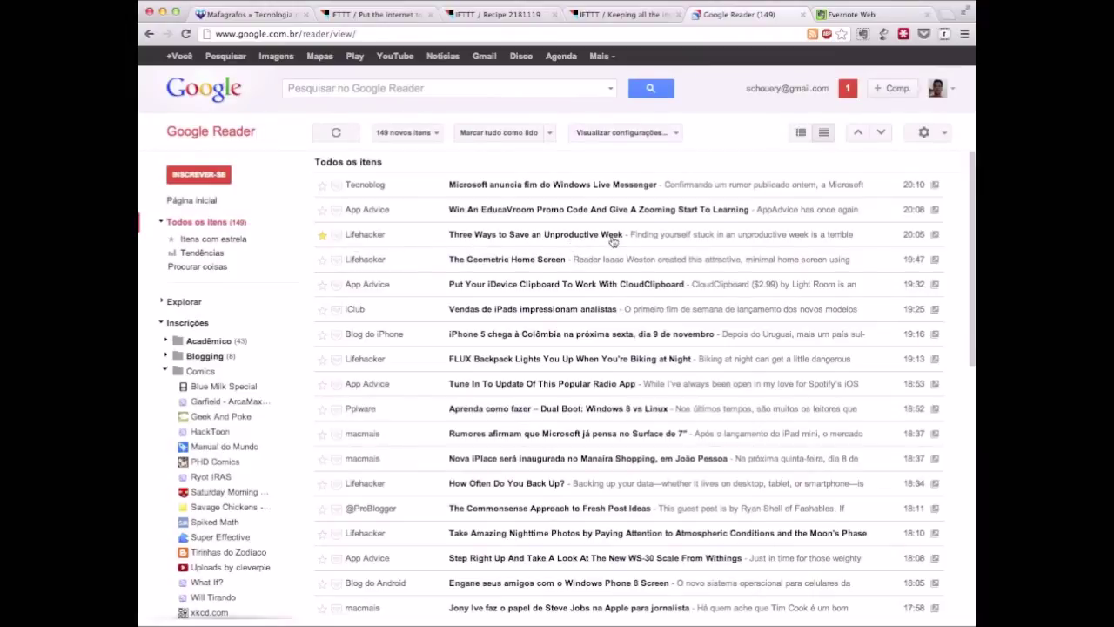
click(875, 16)
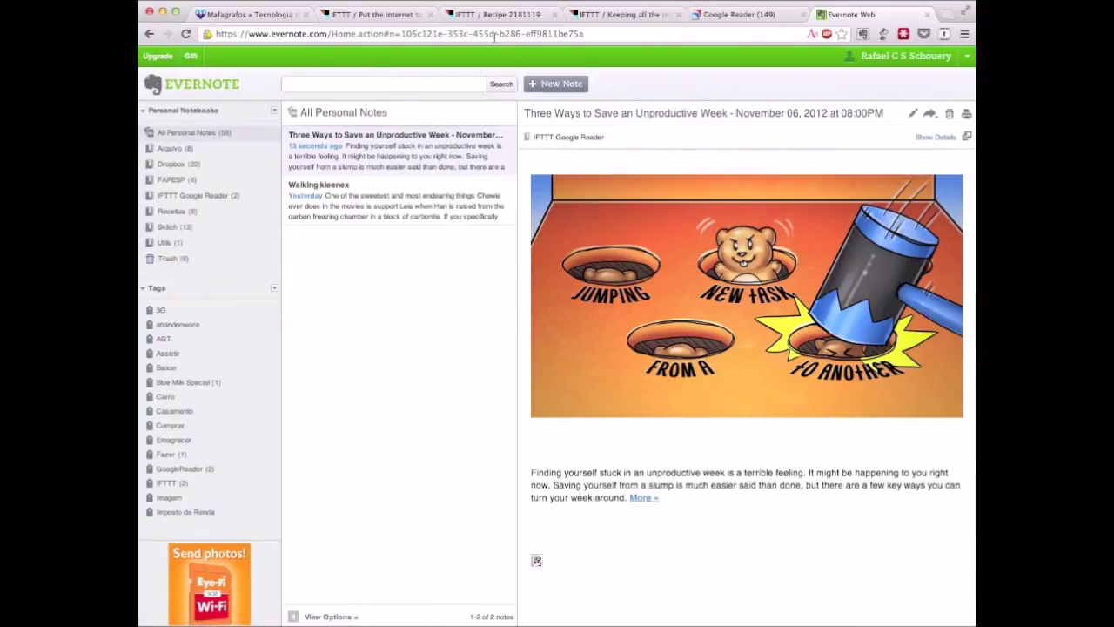
Step: From the IFTTT dashboard, open the suggested recipe "Save photo from Instagram to Dropbox" and examine its action fields
click(473, 21)
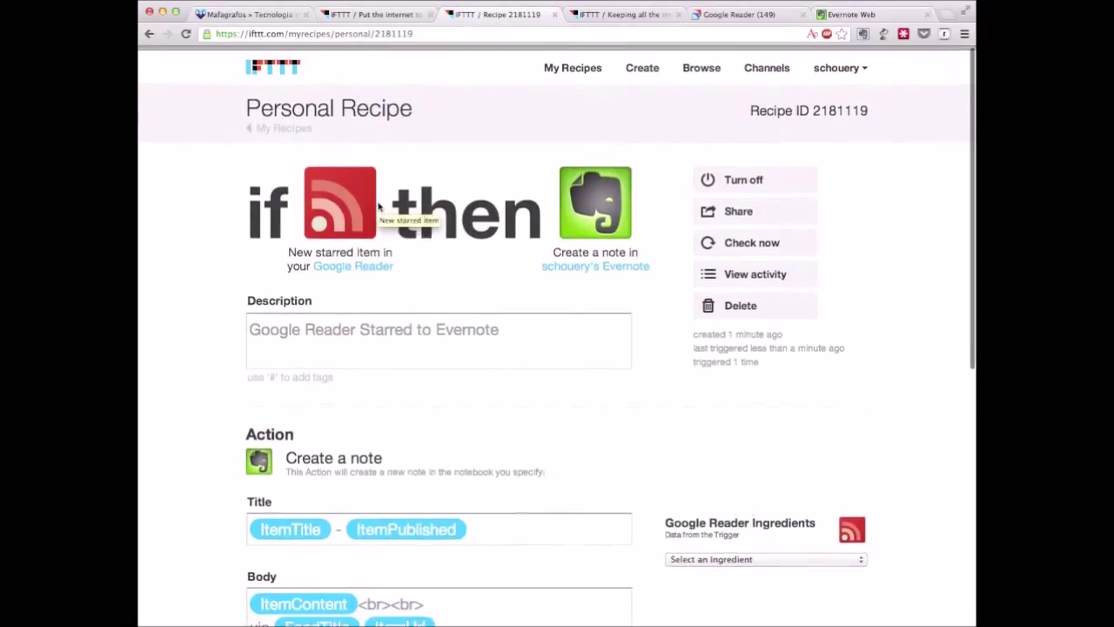
click(271, 67)
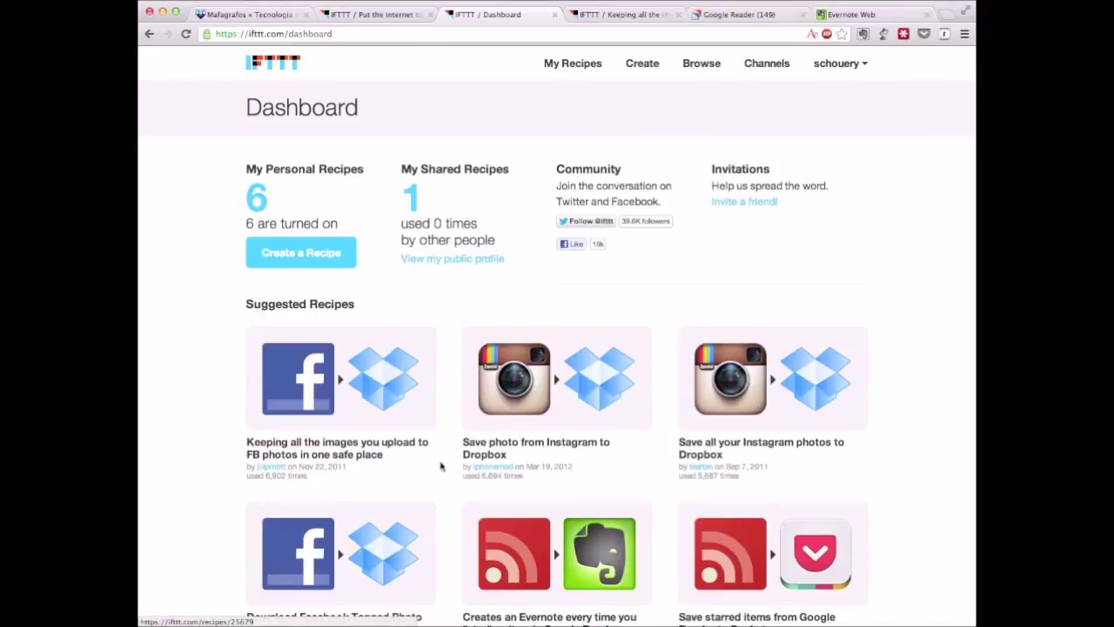
scroll(427, 475, down, 3)
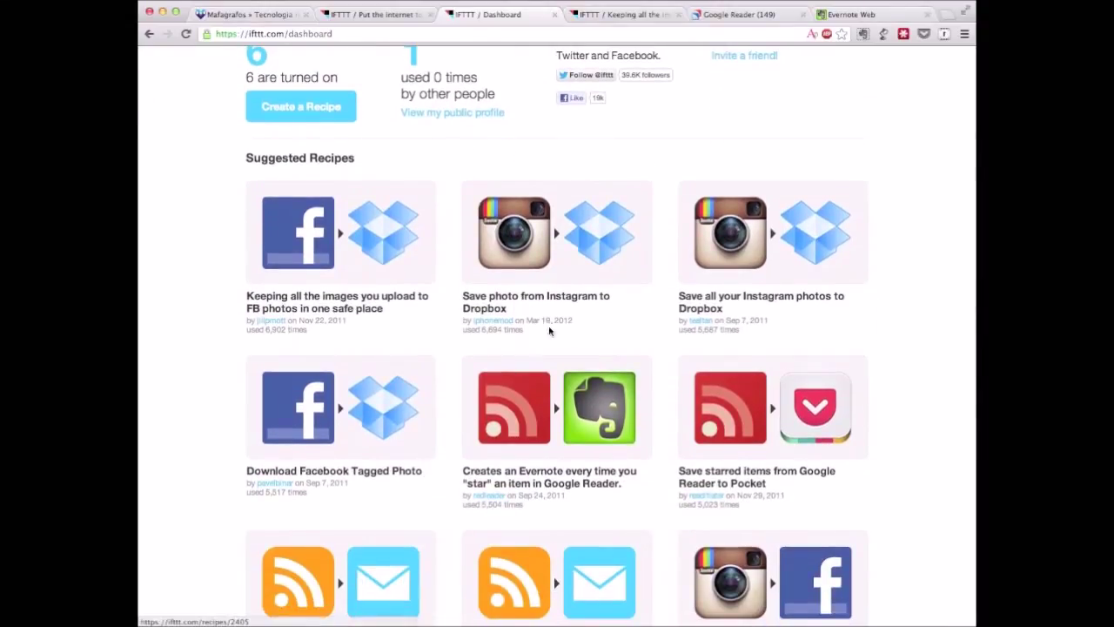
click(549, 267)
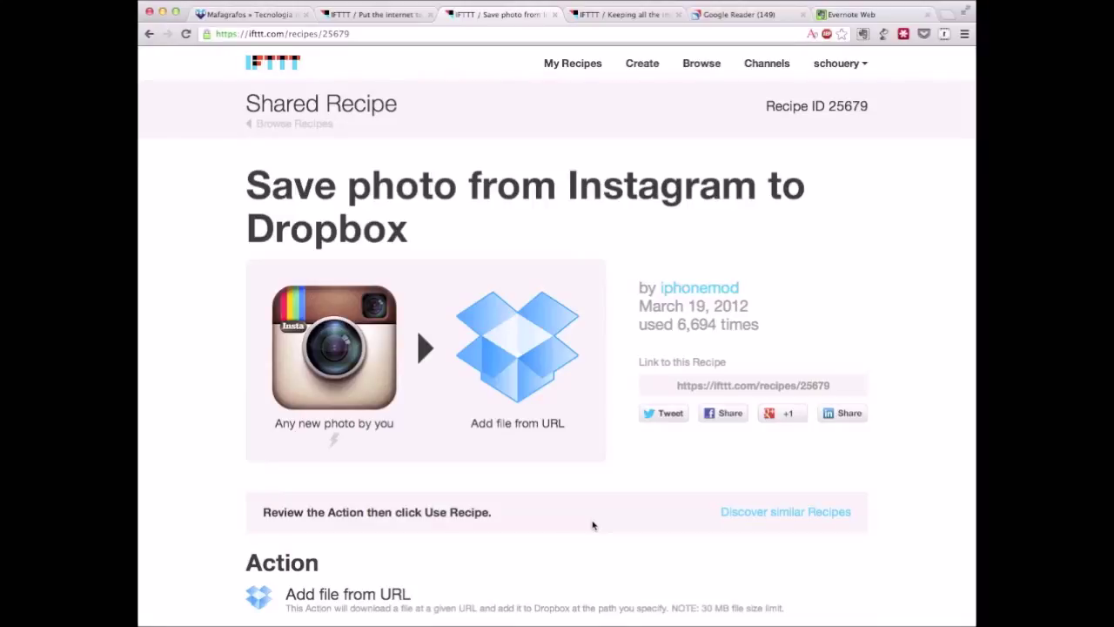
scroll(592, 525, down, 1)
scroll(593, 525, down, 8)
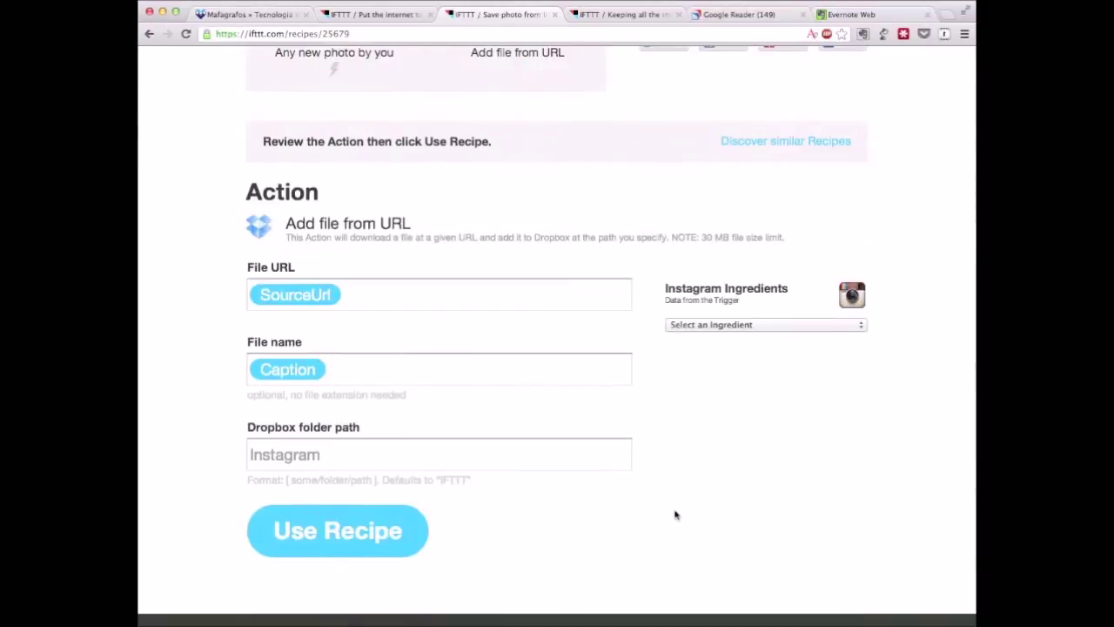
Step: Review the Instagram-to-Dropbox recipe's trigger and action summary, then its File URL, File name and Dropbox folder path fields
scroll(675, 515, up, 6)
scroll(620, 404, up, 1)
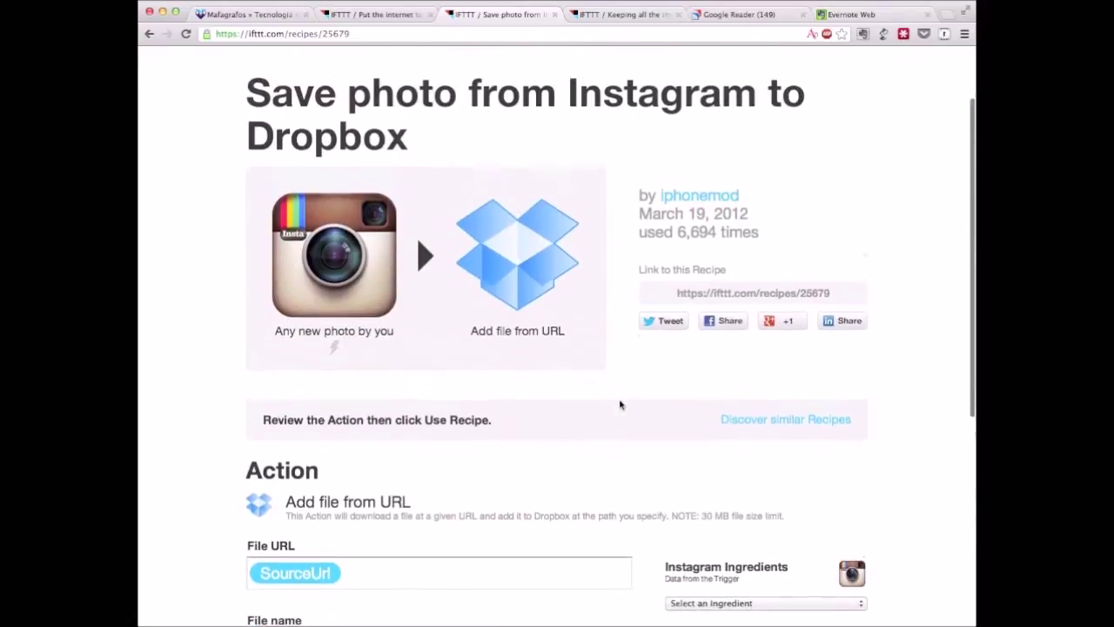
scroll(620, 404, down, 9)
scroll(471, 244, up, 2)
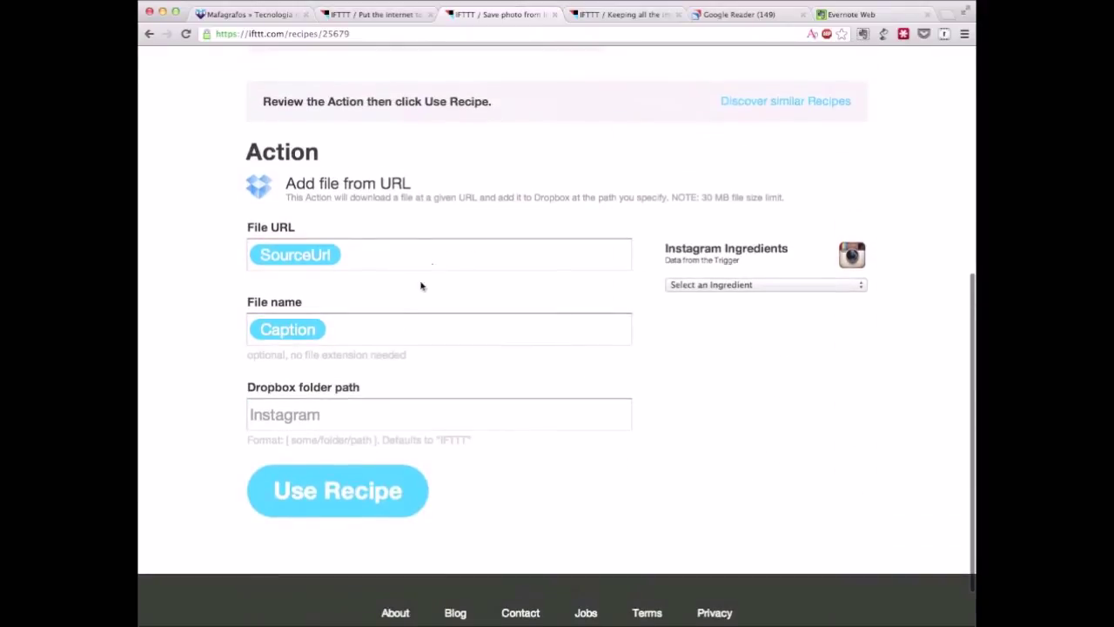
click(401, 417)
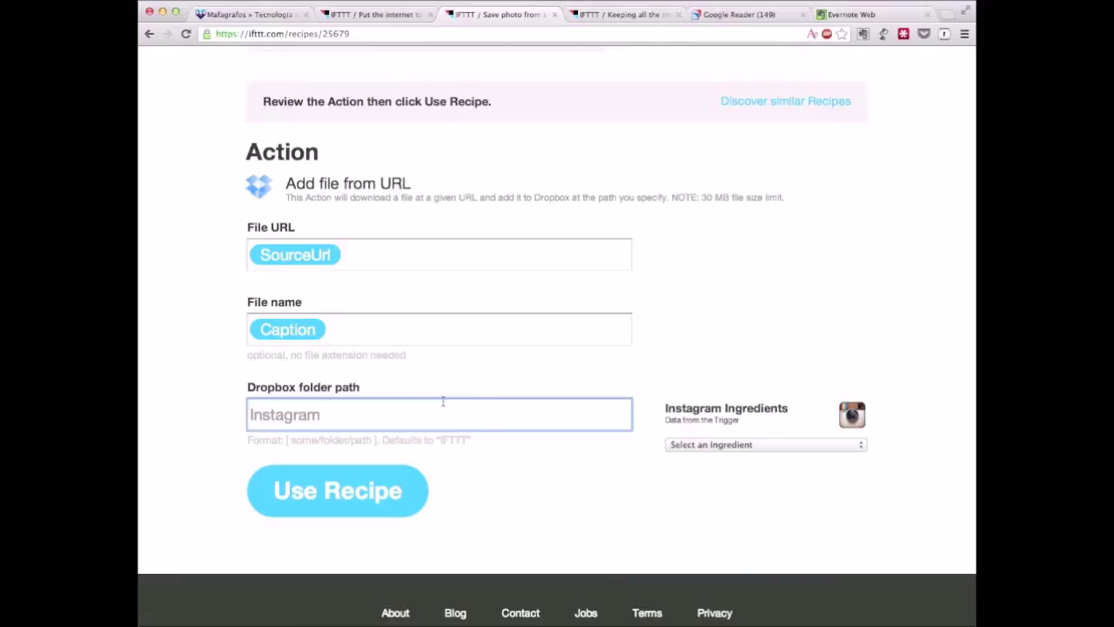
scroll(537, 306, up, 10)
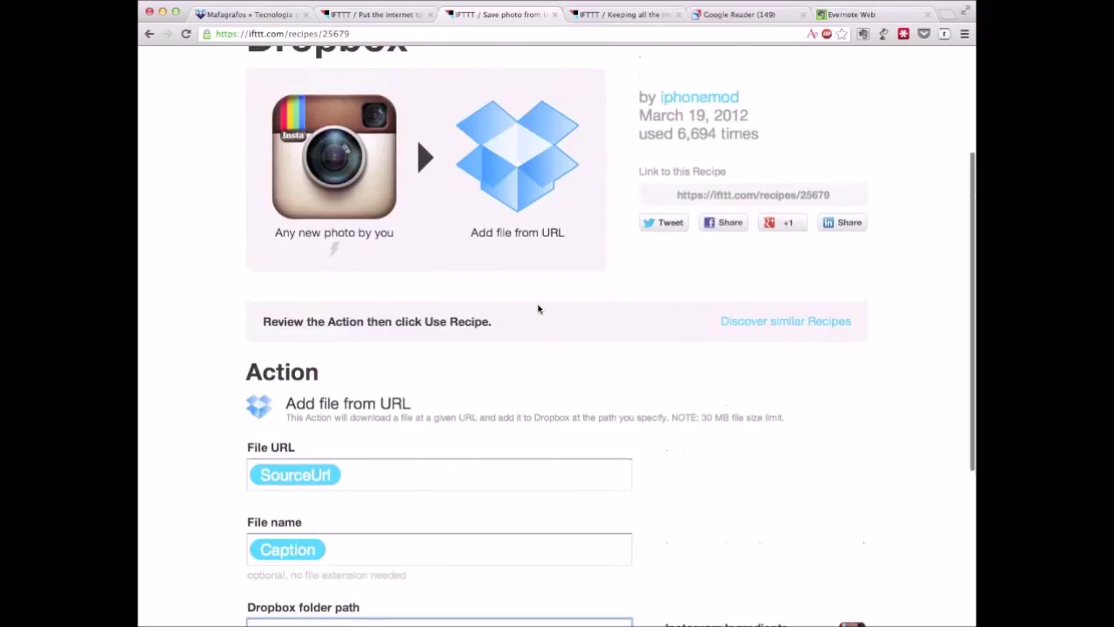
scroll(592, 484, down, 5)
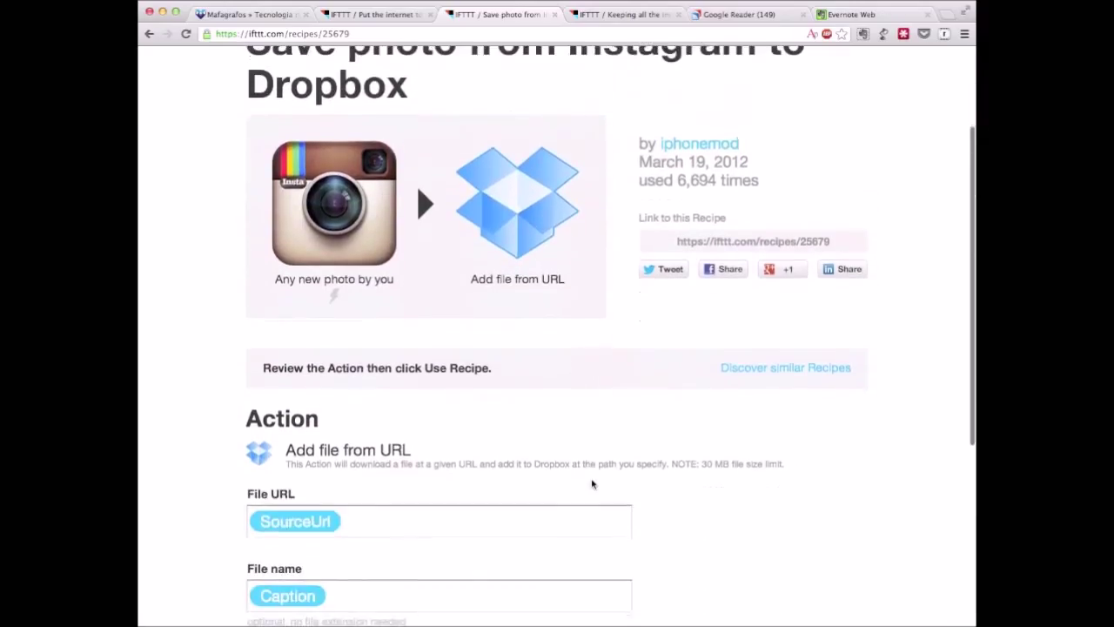
scroll(592, 484, down, 2)
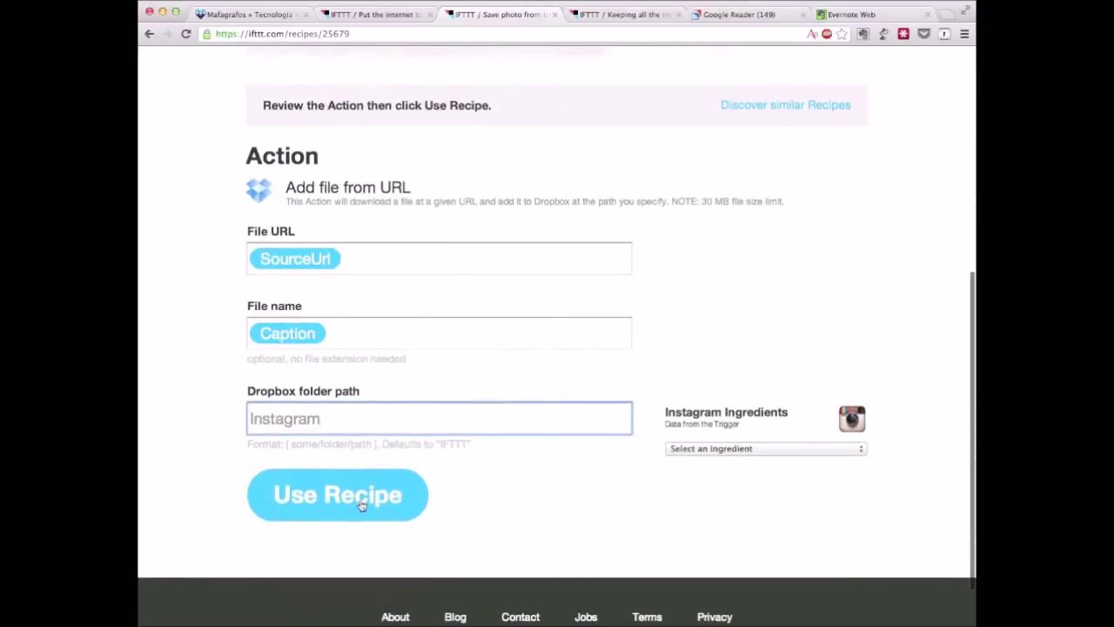